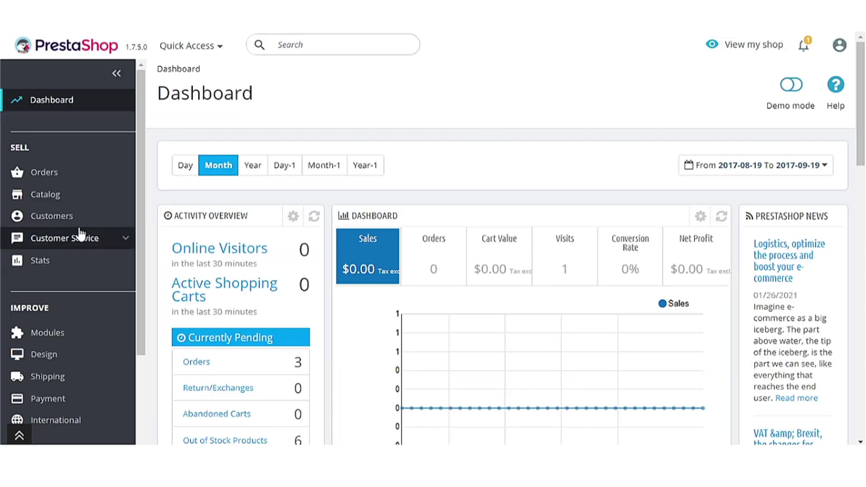
# Step: Open the global advertisement settings of the Charity Donation module and keep the advertisement enabled
pyautogui.scroll(-3, 80, 234)
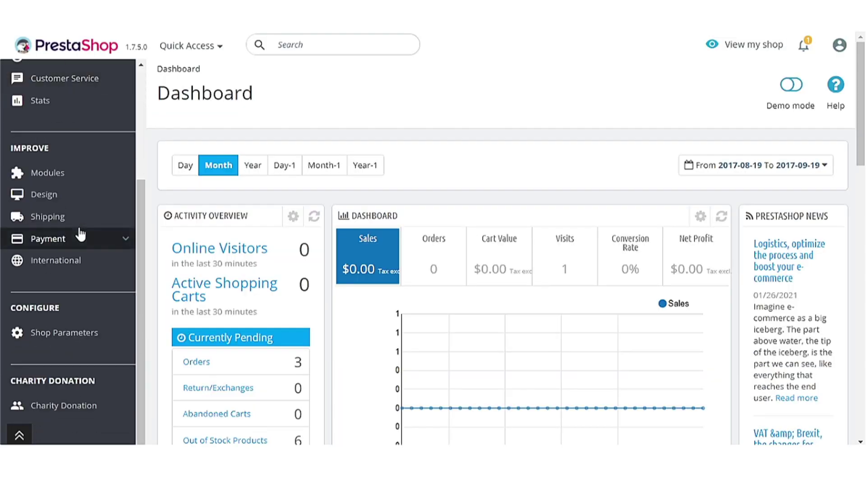
pyautogui.click(63, 412)
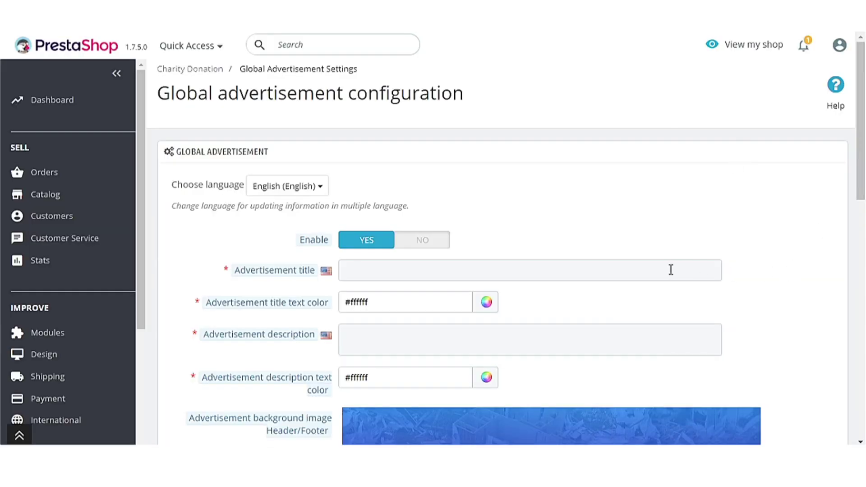
pyautogui.click(423, 245)
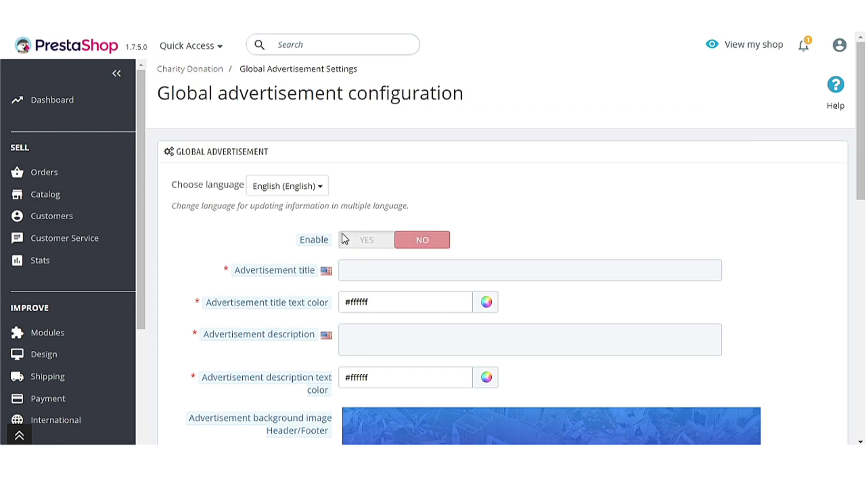
pyautogui.click(353, 239)
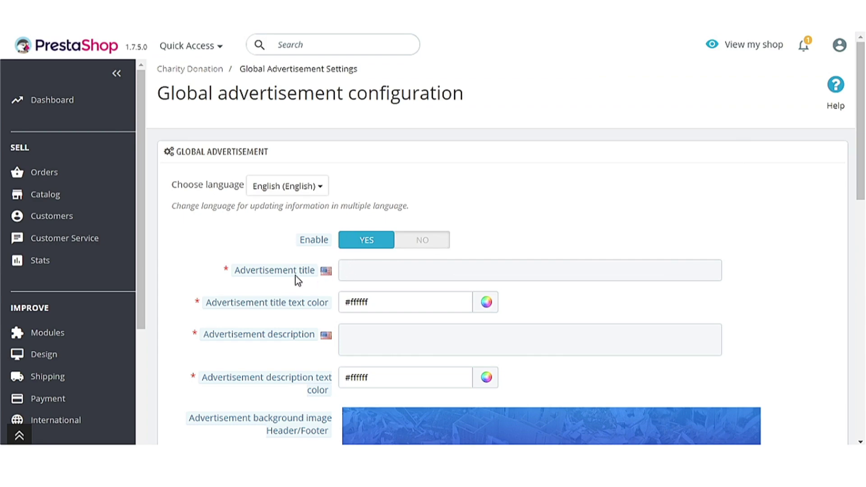
# Step: Set the advertisement title to "Donation for a cause" with #ffffff as its text color
pyautogui.click(355, 270)
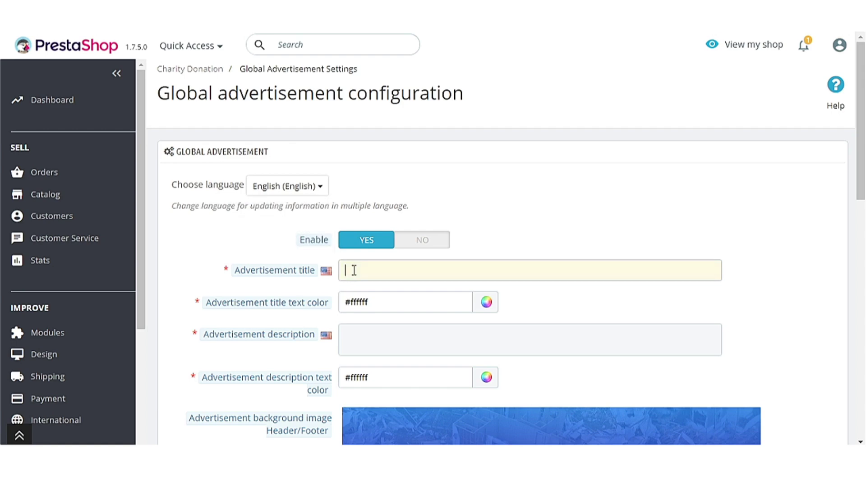
pyautogui.write('Donation for a cau')
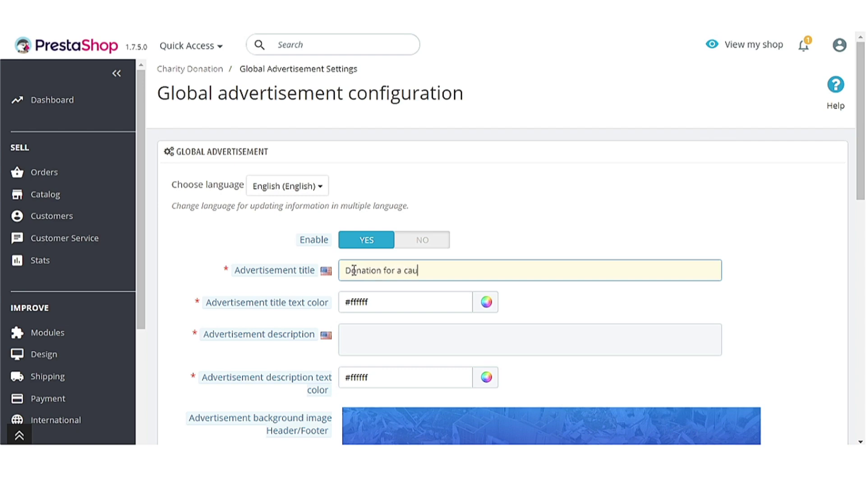
pyautogui.press('BackSpace')
pyautogui.write('use')
pyautogui.click(377, 302)
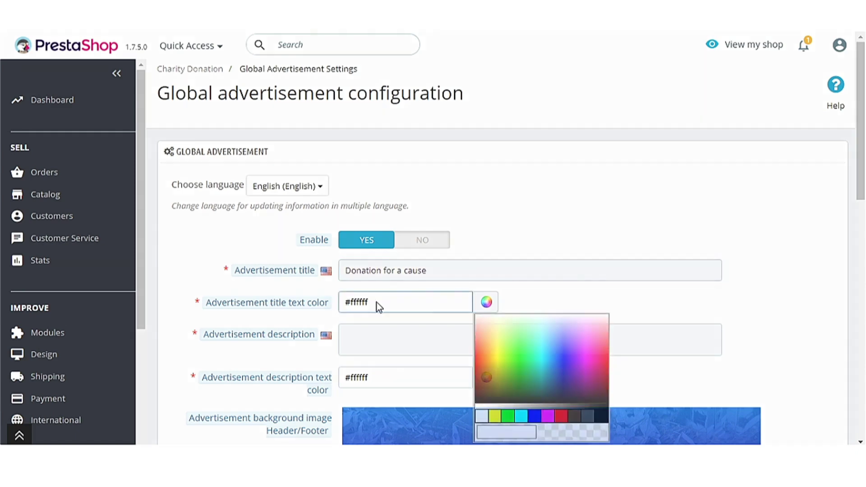
pyautogui.click(481, 416)
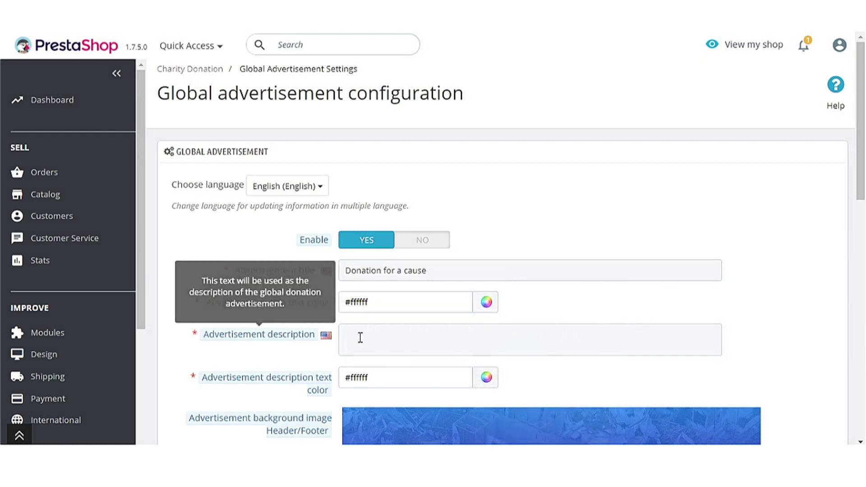
# Step: Fill in the advertisement description, from "Show your support by donating whatever you can" to "Your little contribution can bring happiness to someone's life."
pyautogui.click(385, 338)
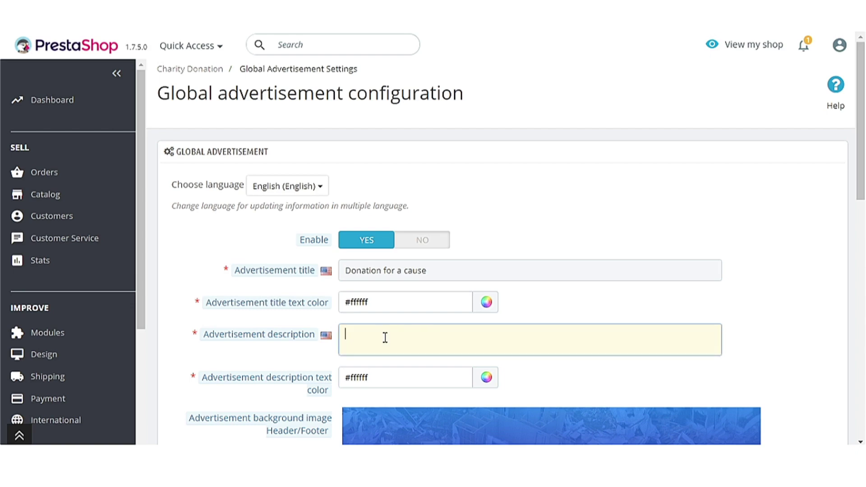
pyautogui.click(481, 361)
pyautogui.click(527, 342)
pyautogui.write("Show your support by donating whatever you can & we'll make sure that it reaches the person who needs it. Your little contribution can bring happiness to someone's life.")
# Step: Keep the all-donations category button shown and set its text to "VIEW ALL CHARITIES"
pyautogui.scroll(-3, 526, 340)
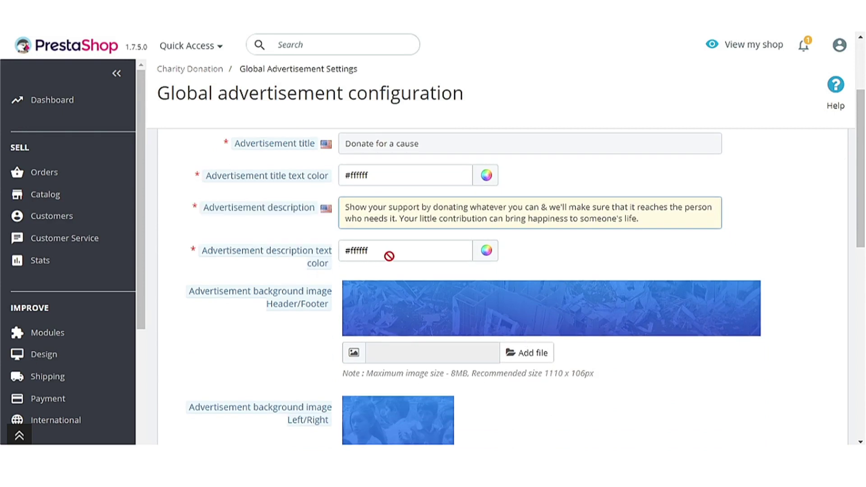
pyautogui.scroll(-3, 389, 256)
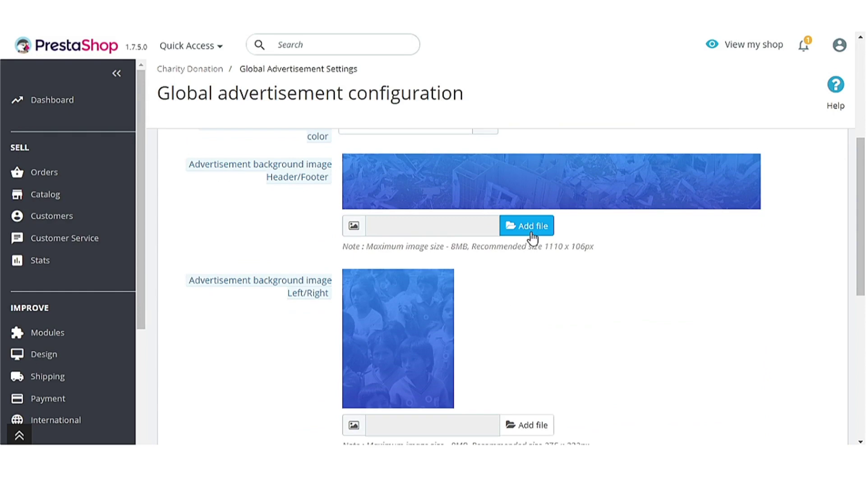
pyautogui.scroll(-3, 532, 237)
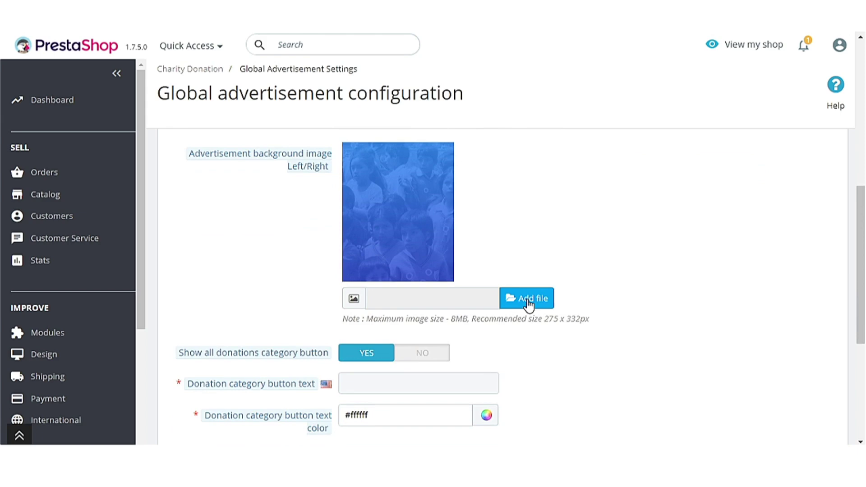
pyautogui.scroll(-3, 528, 302)
pyautogui.moveTo(300, 231)
pyautogui.click(415, 228)
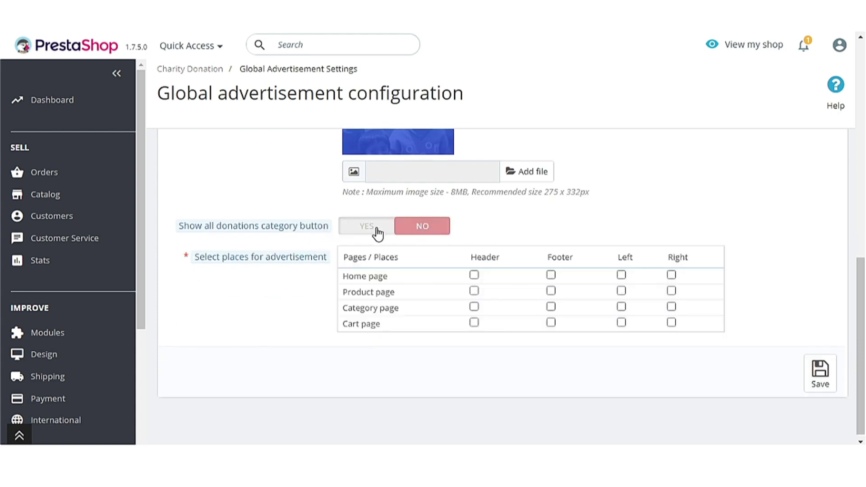
pyautogui.click(371, 233)
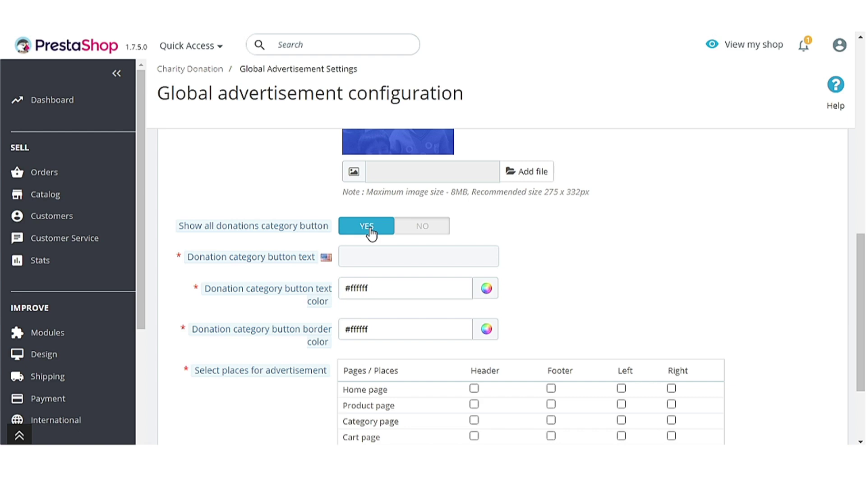
pyautogui.scroll(-1, 371, 233)
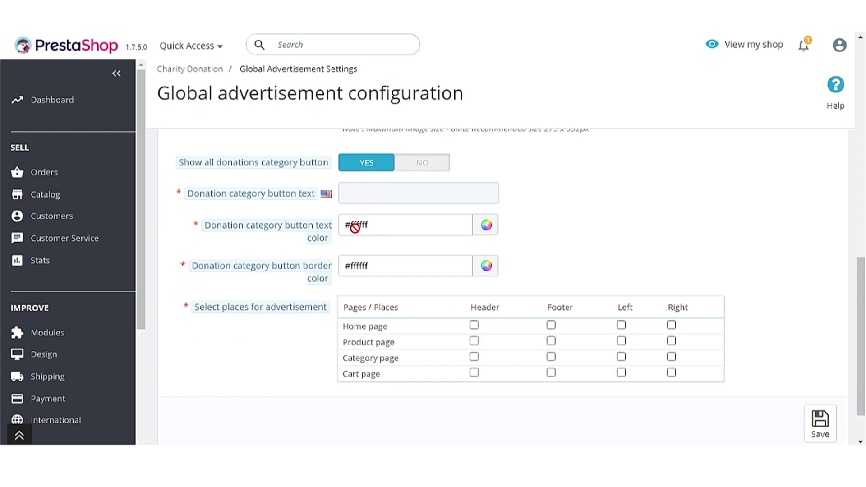
pyautogui.scroll(-1, 355, 227)
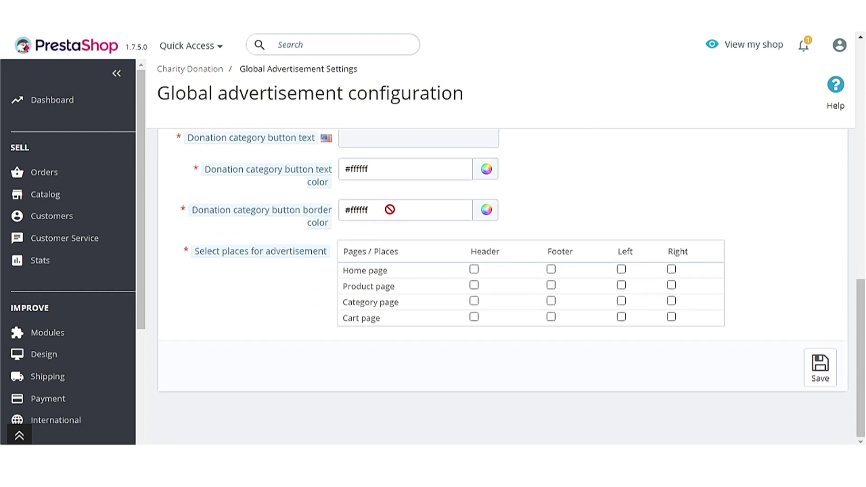
pyautogui.scroll(1, 390, 210)
pyautogui.click(400, 201)
pyautogui.write('ViEW ALL CHAR')
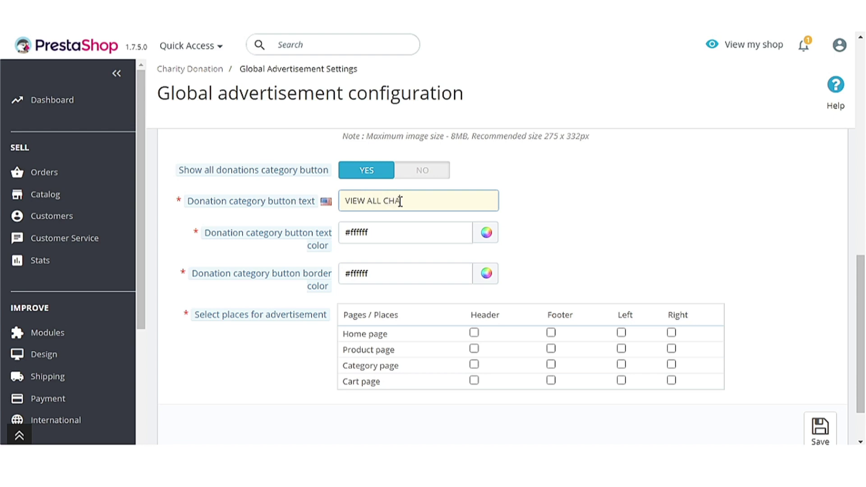
pyautogui.write('ITIES')
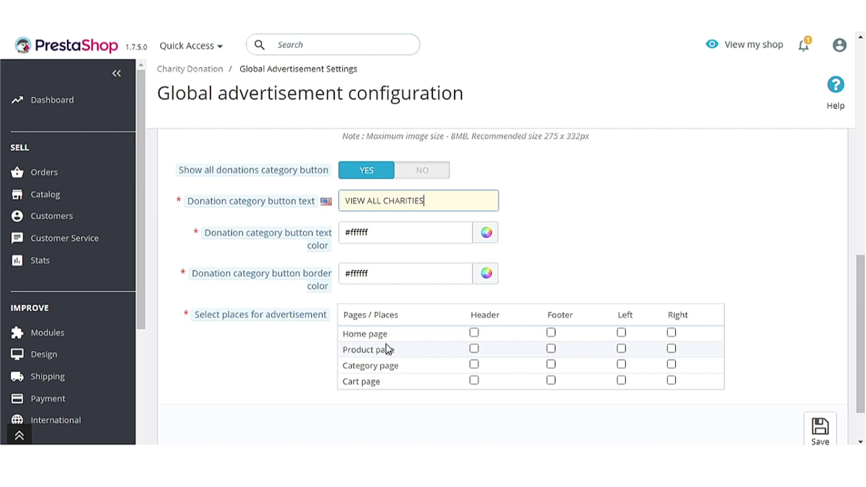
# Step: Place the advertisement in the home and product page headers, the cart page footer and the category page's Left place, and save the configuration
pyautogui.click(474, 333)
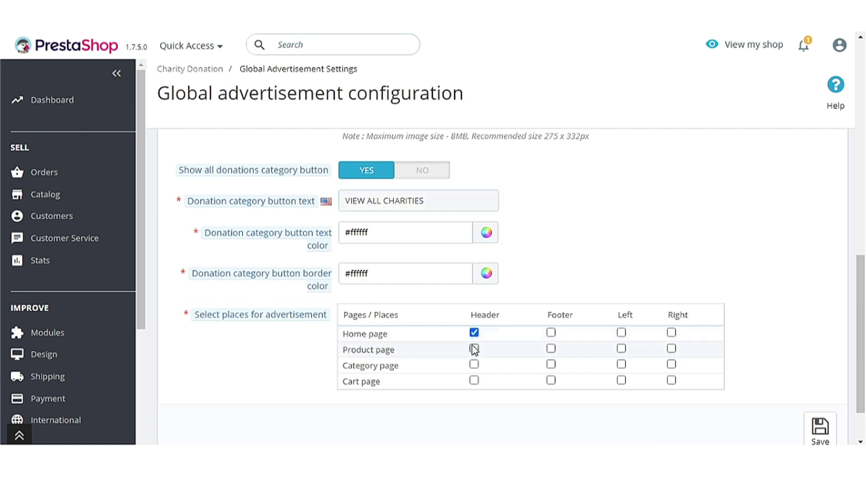
pyautogui.click(474, 349)
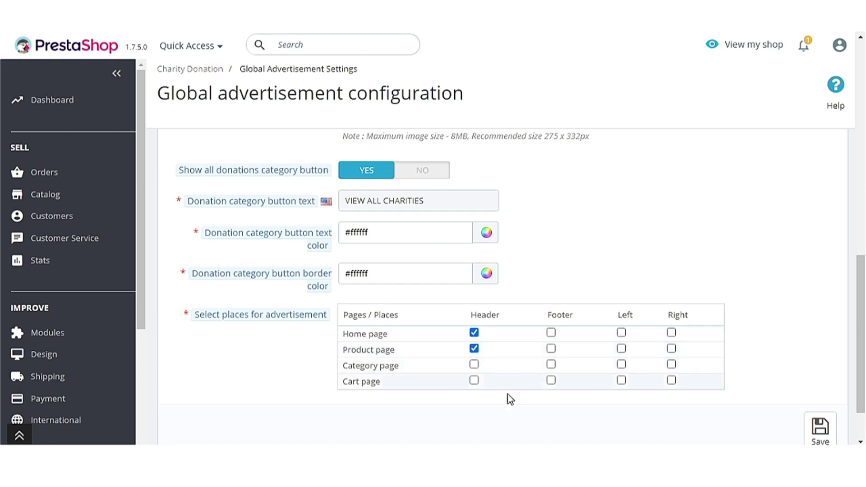
pyautogui.click(551, 382)
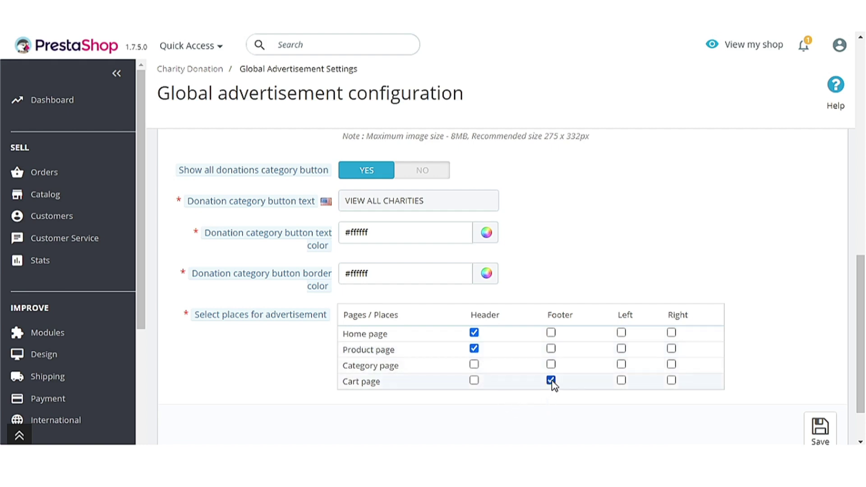
pyautogui.click(622, 366)
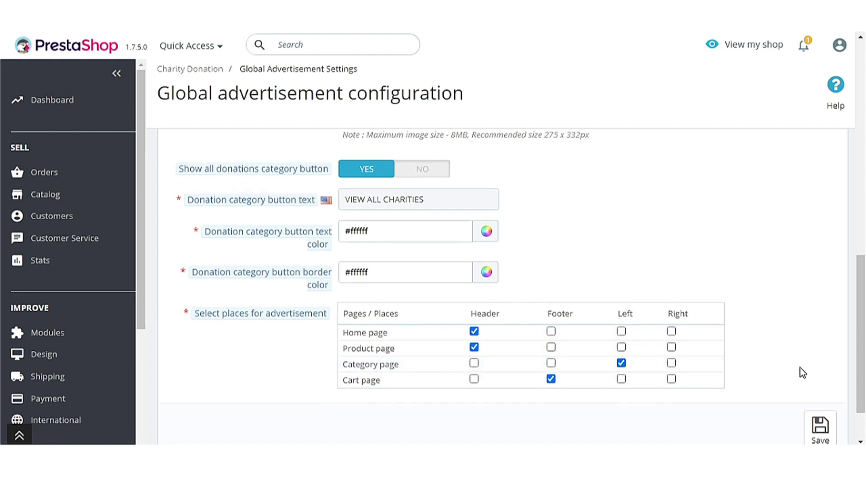
pyautogui.click(821, 429)
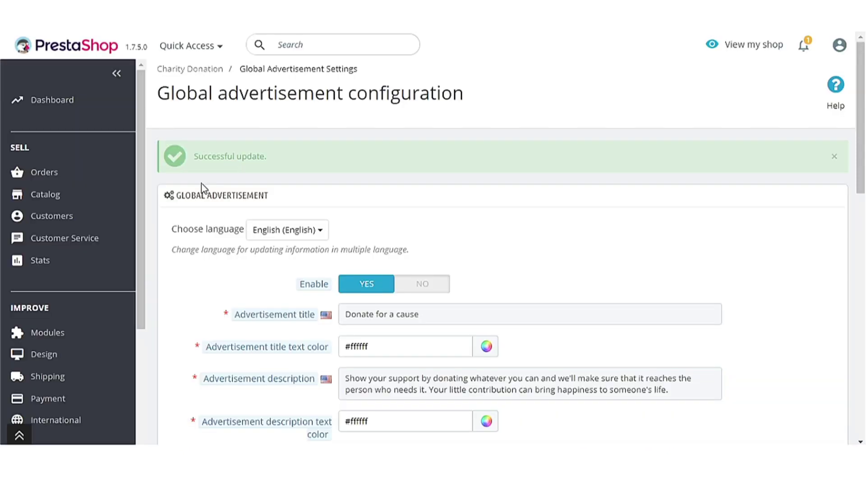
# Step: Start adding a new donation from Manage Donations and keep it enabled
pyautogui.scroll(-5, 120, 259)
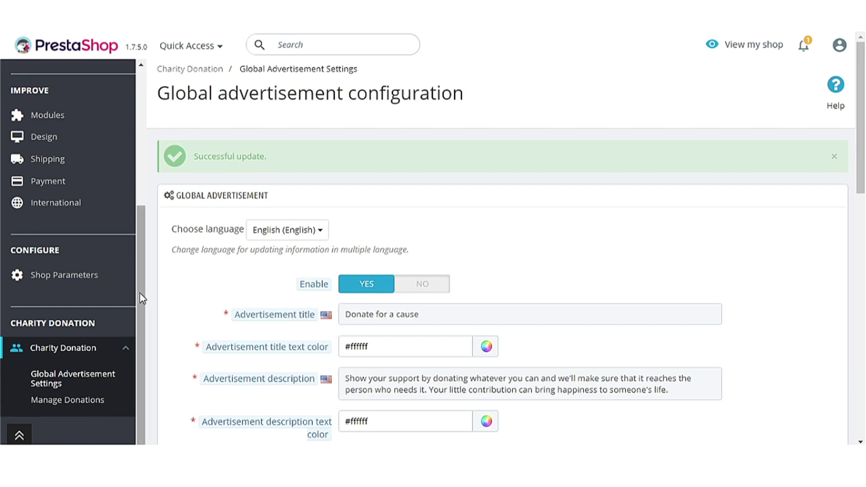
pyautogui.click(271, 22)
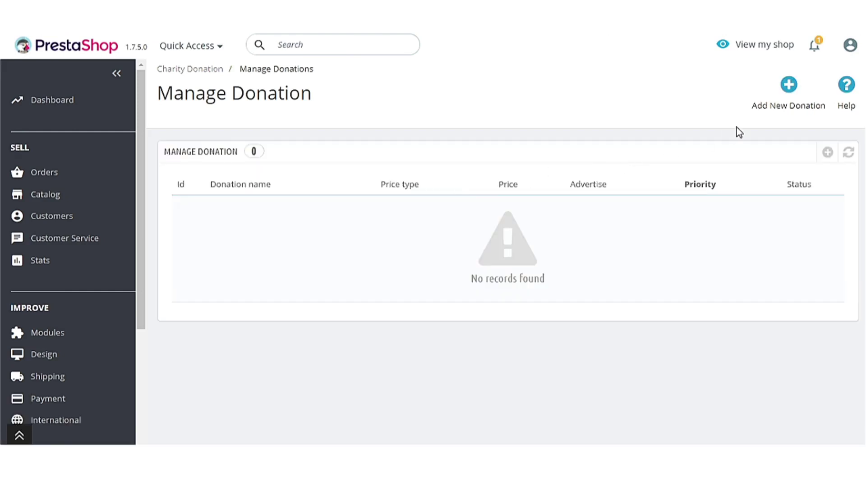
pyautogui.click(775, 110)
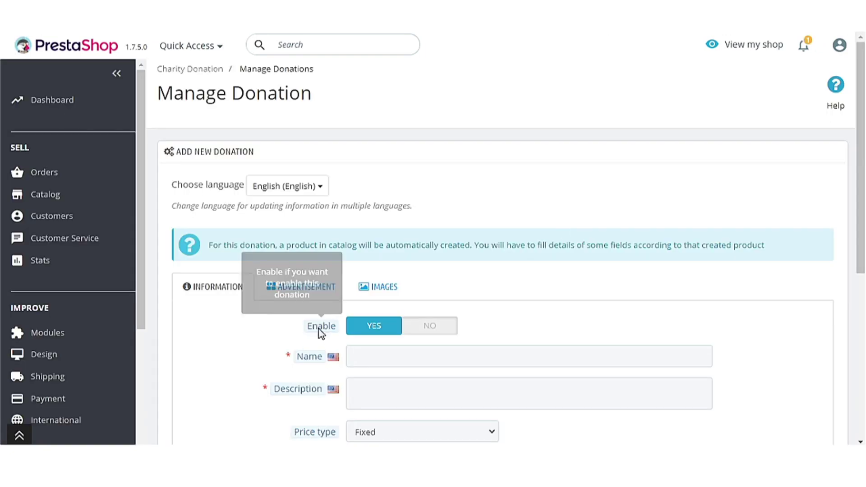
pyautogui.click(420, 327)
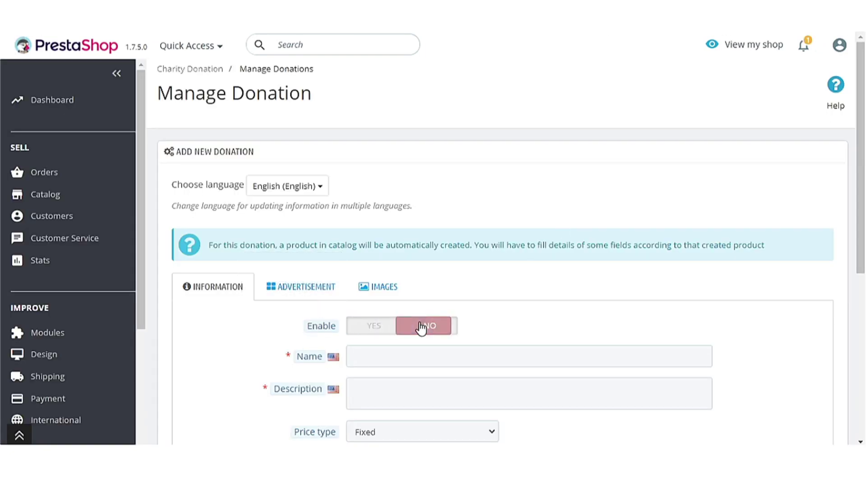
pyautogui.click(378, 332)
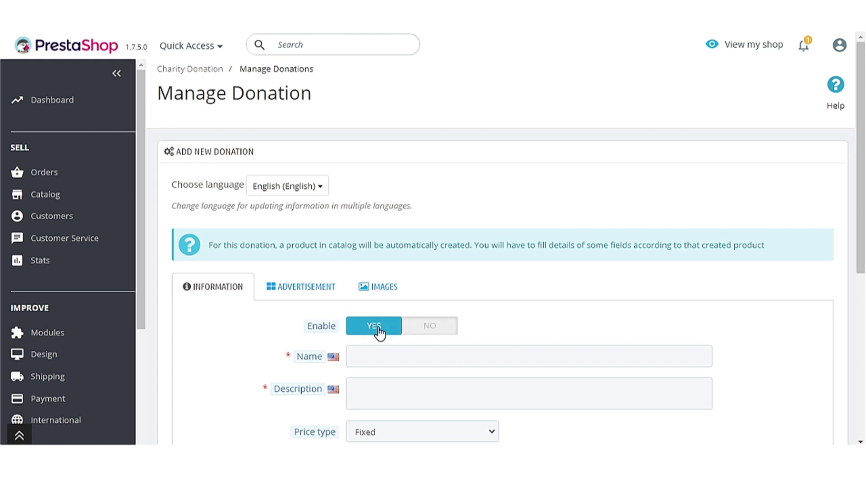
# Step: Name the new donation "Donation for orphans education"
pyautogui.scroll(-2, 379, 331)
pyautogui.click(402, 299)
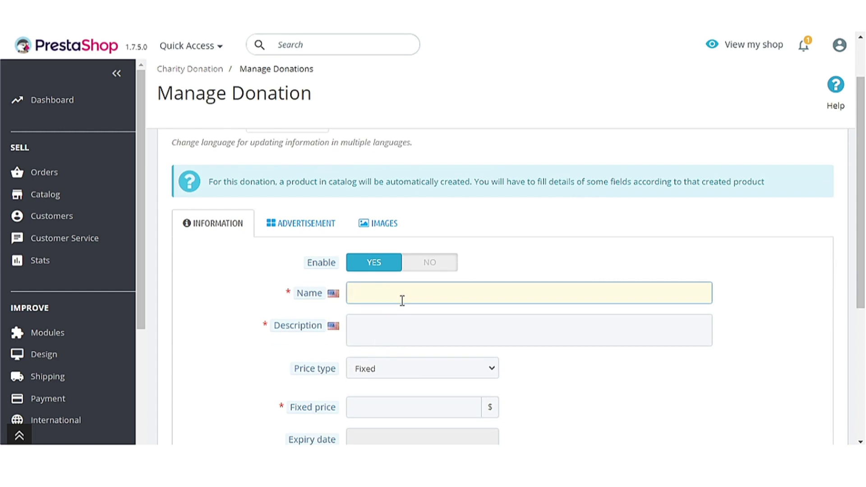
pyautogui.write('Donation for orphans education')
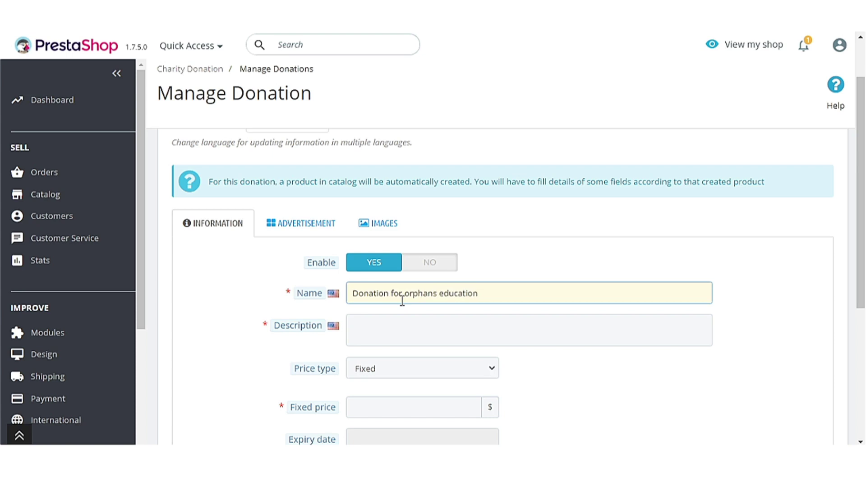
# Step: Enter the donation description, from "Orphan children are often found to be doing labor" to "bring back their lost childhood and provide for their education."
pyautogui.scroll(-1, 402, 301)
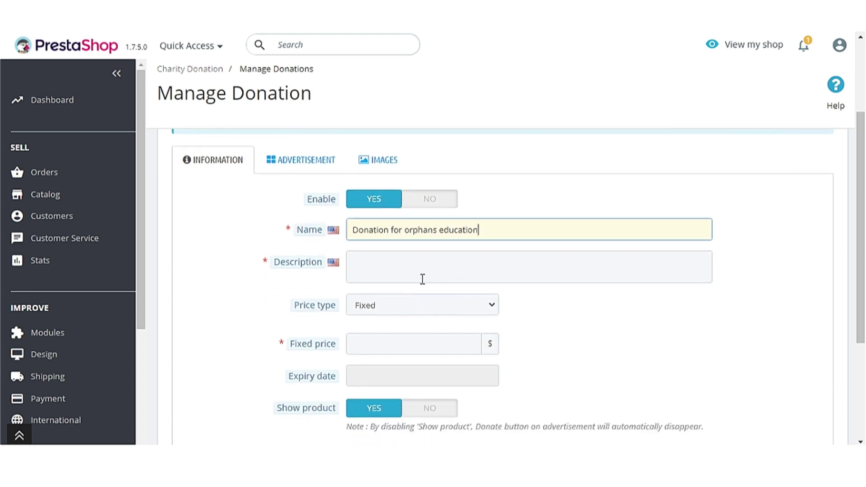
pyautogui.click(418, 281)
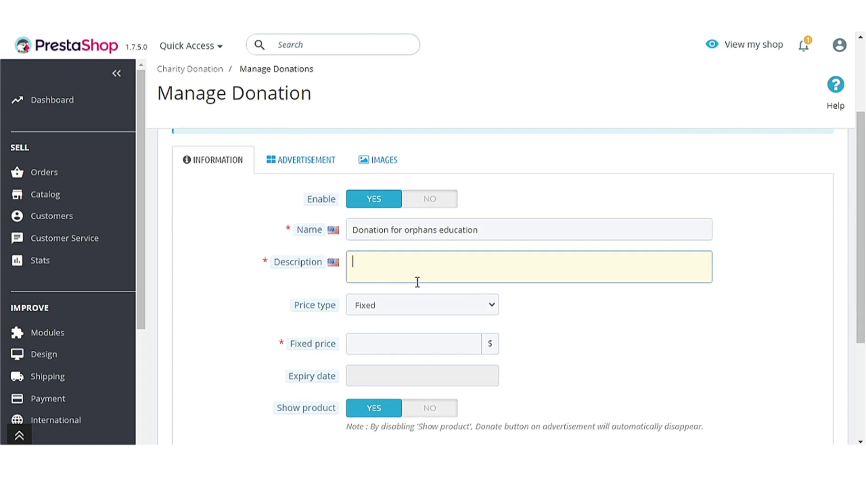
pyautogui.write('Orphan children are often found to be doing labor or begging on the road instead of living there childhood and studying. A small contribution from your side can bring back their lost childhood and provide for their education.')
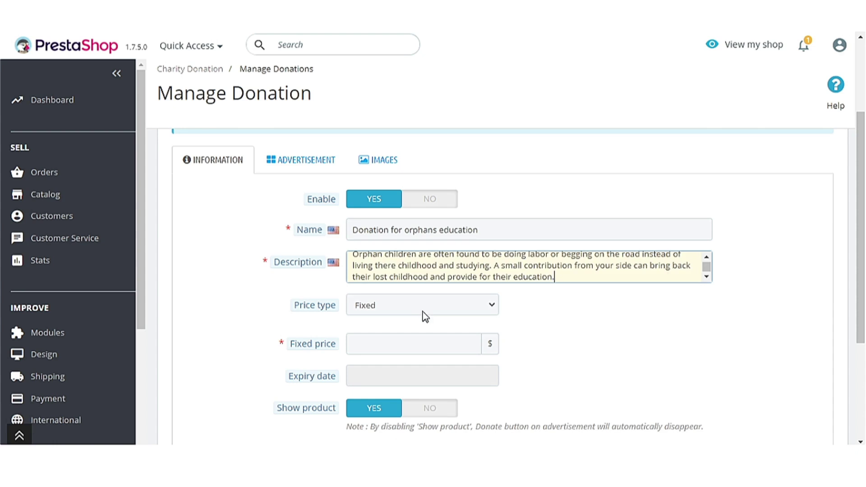
# Step: Review the donation's price type options and leave Fixed selected
pyautogui.click(424, 301)
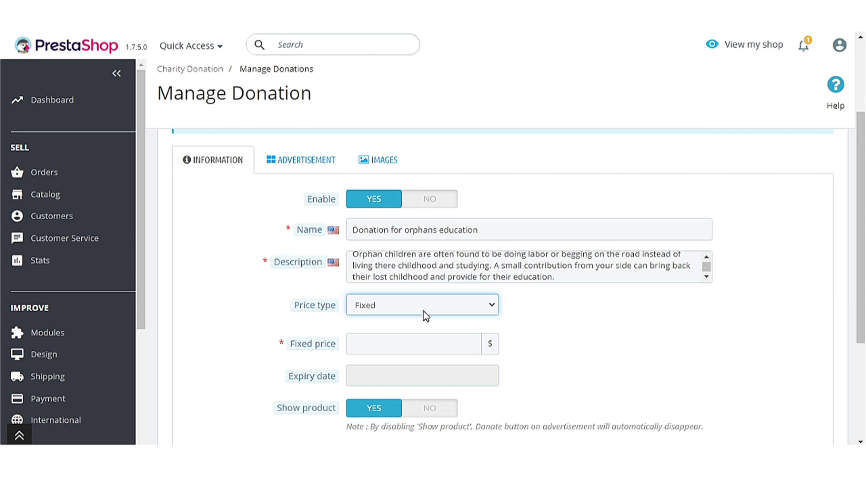
pyautogui.click(426, 338)
pyautogui.click(428, 323)
pyautogui.click(721, 335)
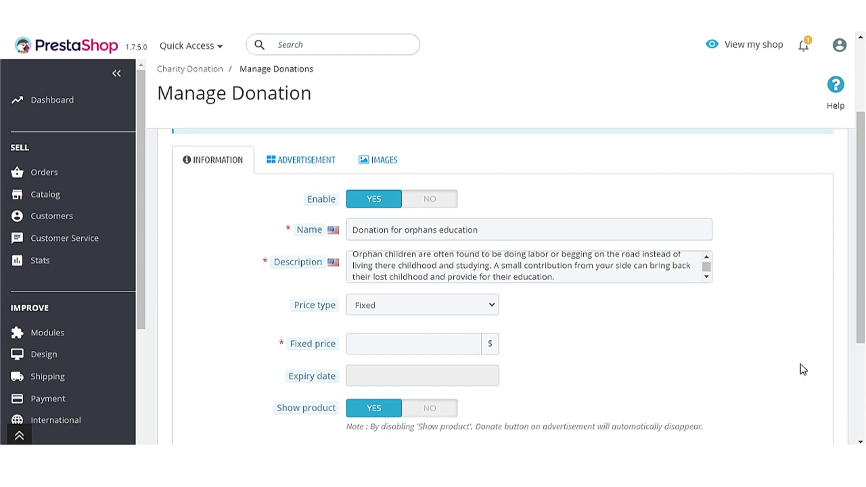
# Step: Switch the donation's price type to By customer to view its minimum price field, and set it back to Fixed
pyautogui.click(460, 348)
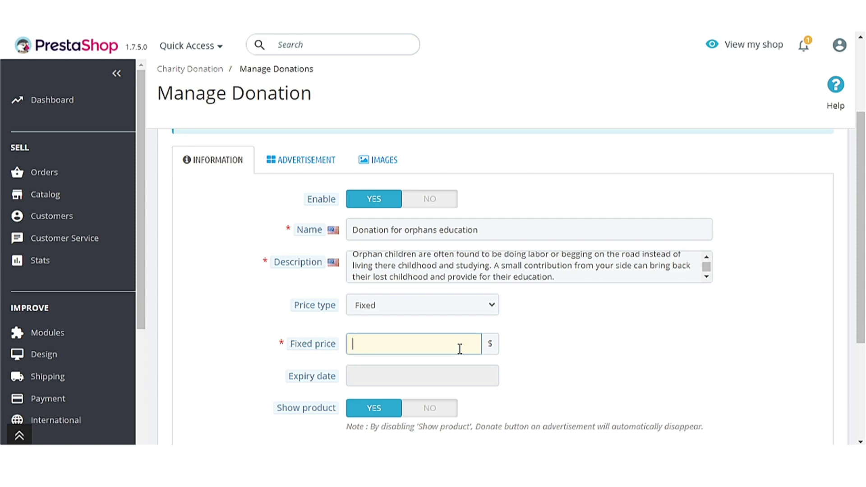
pyautogui.click(611, 366)
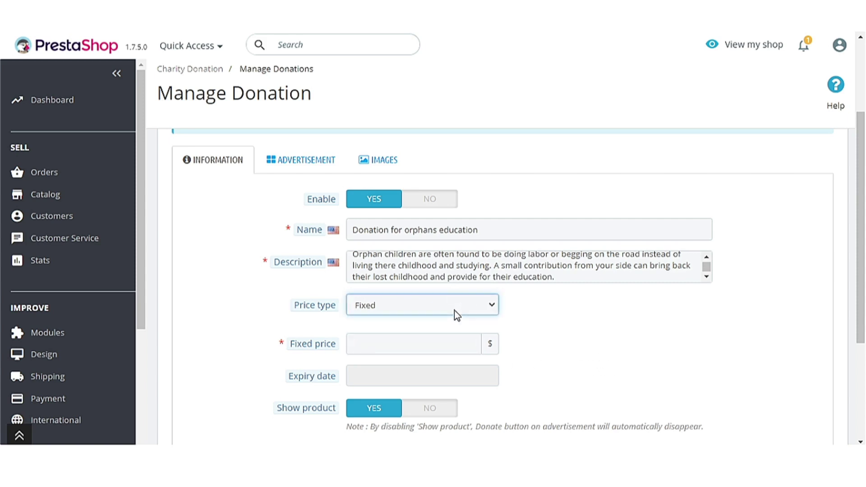
pyautogui.click(432, 334)
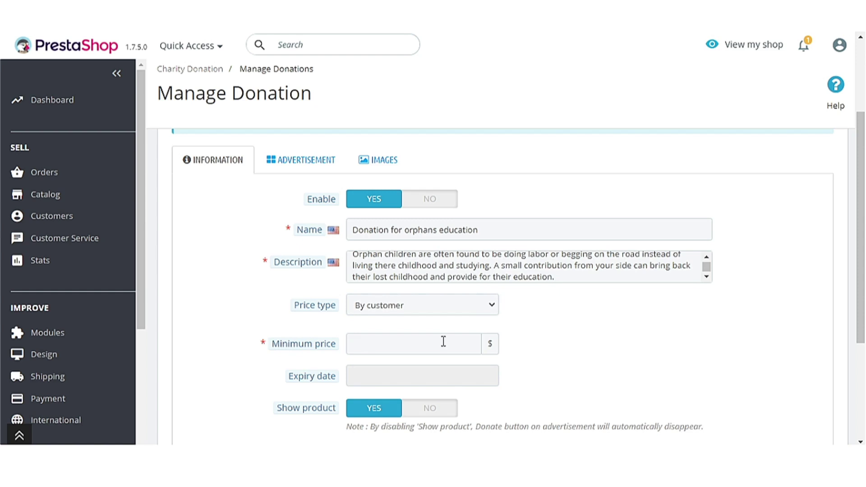
pyautogui.click(460, 305)
pyautogui.click(444, 322)
# Step: Set the donation's expiry date to 2021-01-31
pyautogui.scroll(-1, 629, 383)
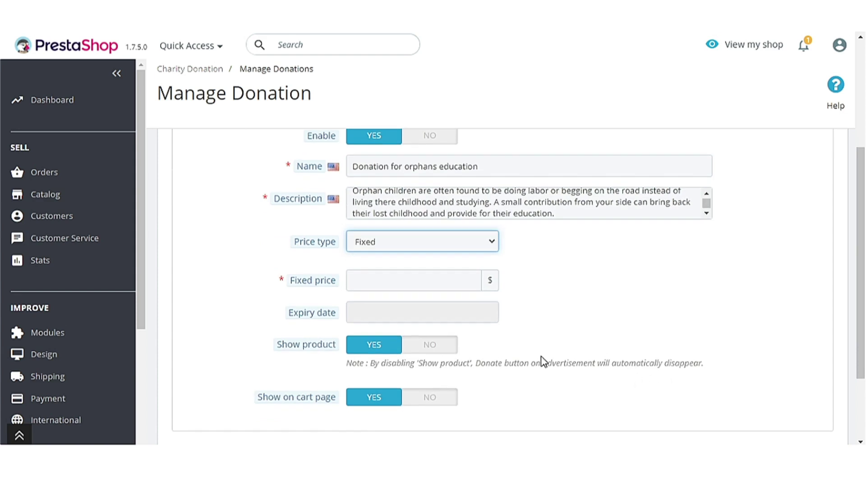
pyautogui.moveTo(335, 315)
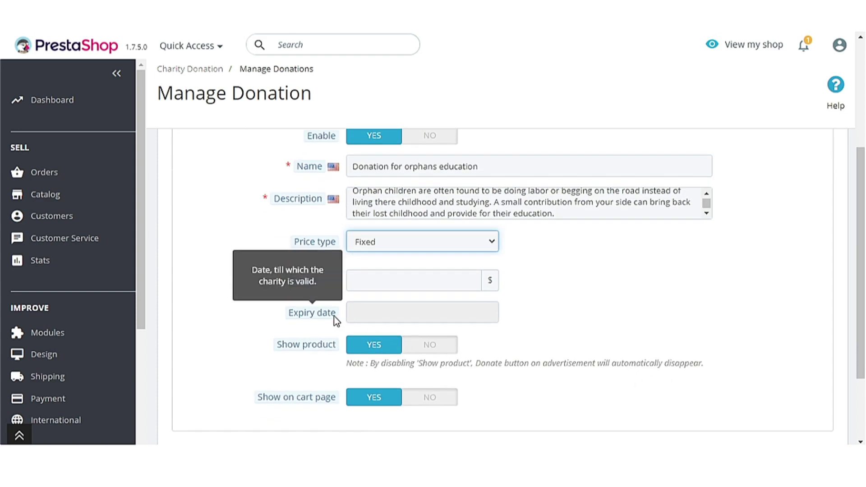
pyautogui.click(383, 316)
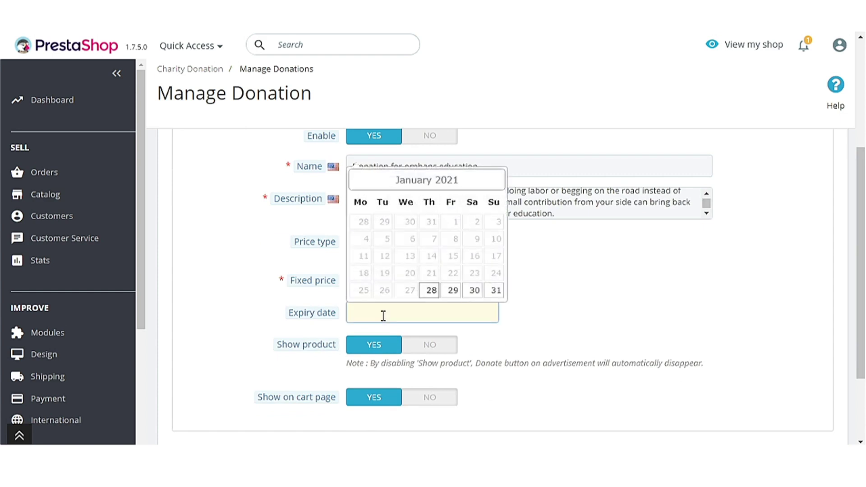
pyautogui.click(494, 291)
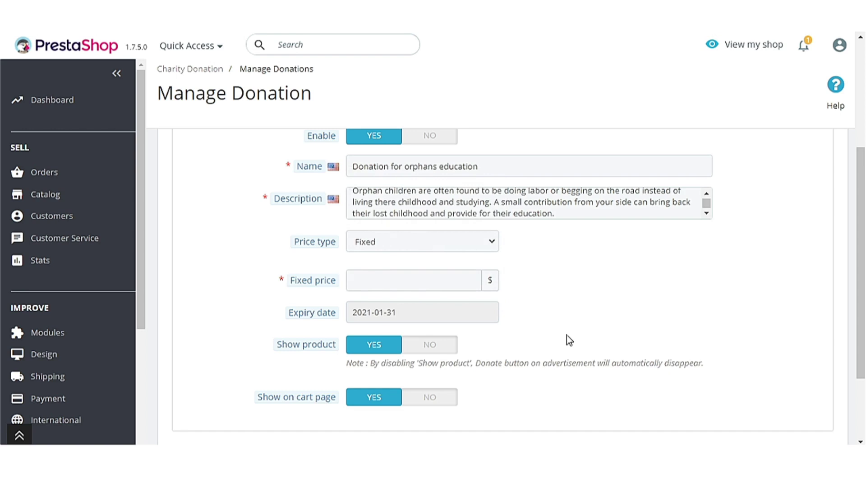
# Step: Try switching Show product and Show on cart page off, and set both back to Yes
pyautogui.click(424, 347)
pyautogui.click(381, 349)
pyautogui.scroll(-3, 380, 348)
pyautogui.click(414, 296)
pyautogui.click(385, 297)
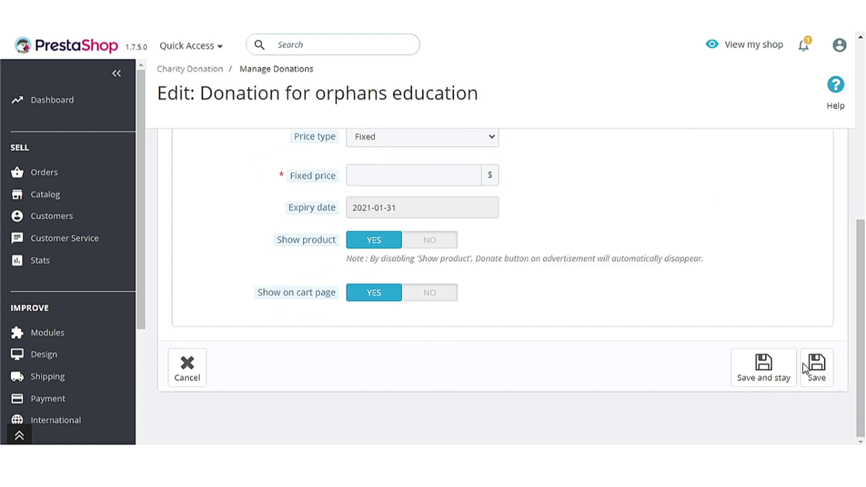
# Step: Set the donation's fixed price to $50 and save the donation while staying on its page
pyautogui.click(389, 170)
pyautogui.write('50')
pyautogui.click(750, 362)
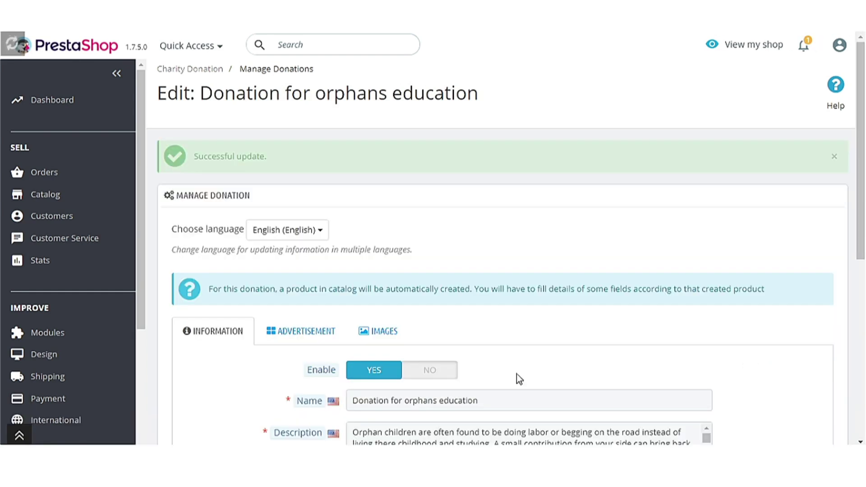
# Step: Enable the advertisement for the orphans education donation
pyautogui.click(305, 337)
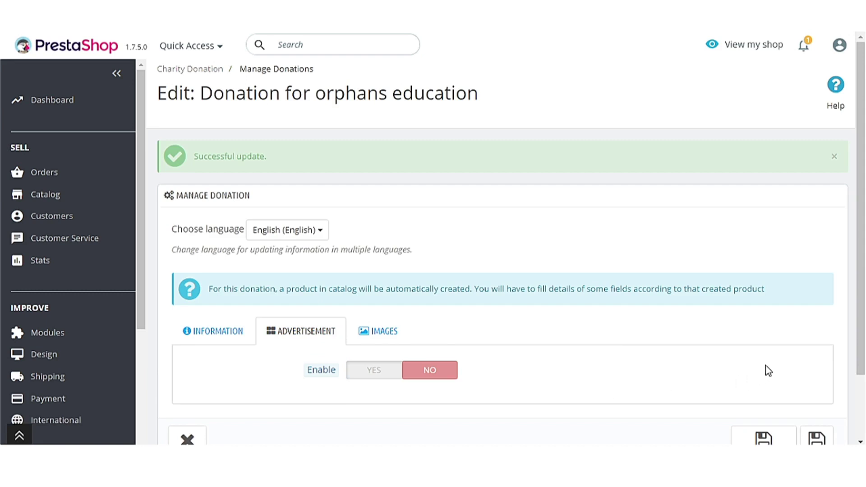
pyautogui.click(380, 376)
pyautogui.click(442, 375)
pyautogui.click(368, 372)
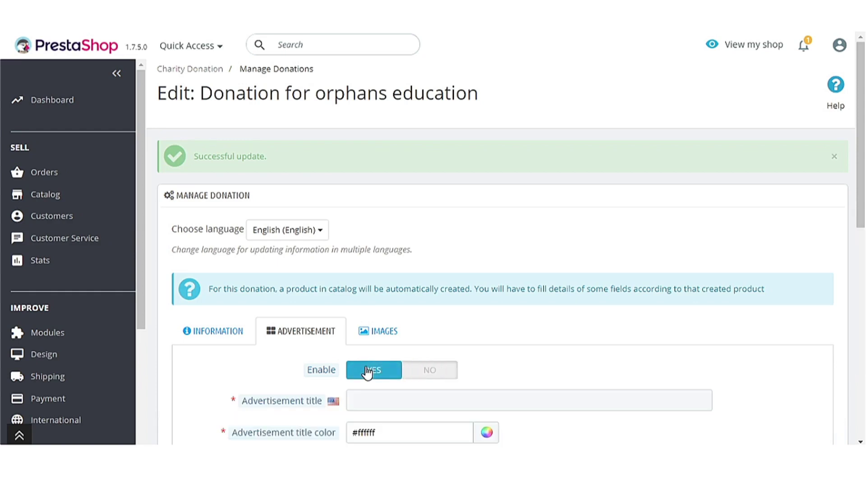
# Step: Enter "Donation for education of orphans" as the advertisement title
pyautogui.scroll(-3, 367, 373)
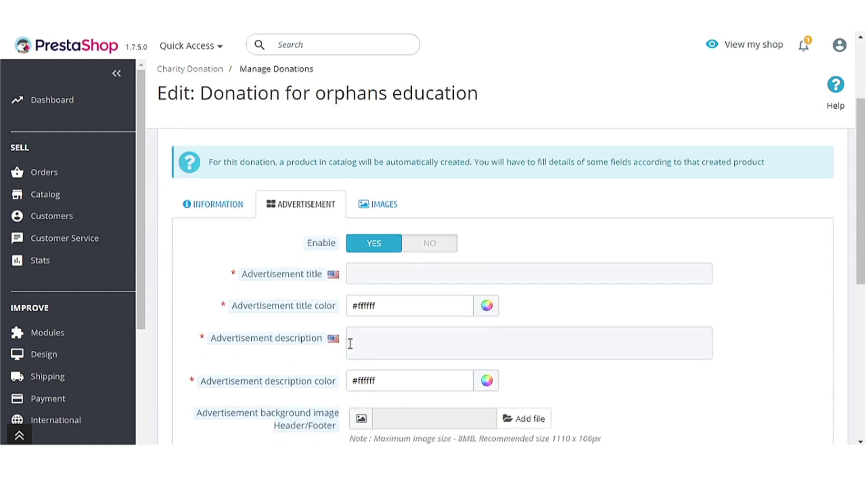
pyautogui.click(374, 273)
pyautogui.write('Donation ')
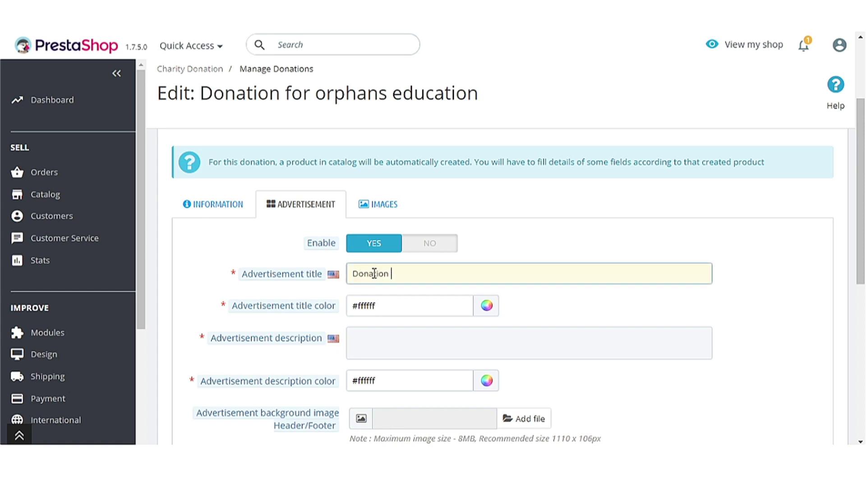
pyautogui.write('for education of orphans')
# Step: Fill in the advertisement description, from "Orphan children are often found to be doing labor" to "provide for their education."
pyautogui.scroll(-1, 374, 274)
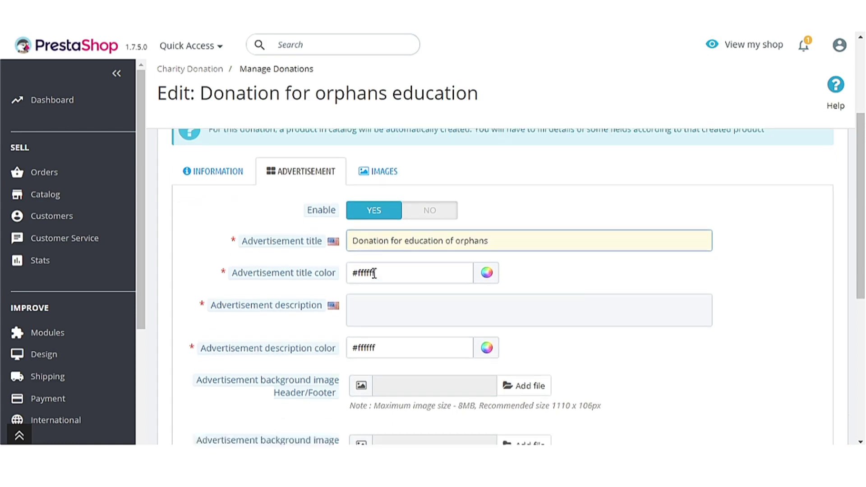
pyautogui.scroll(-1, 374, 273)
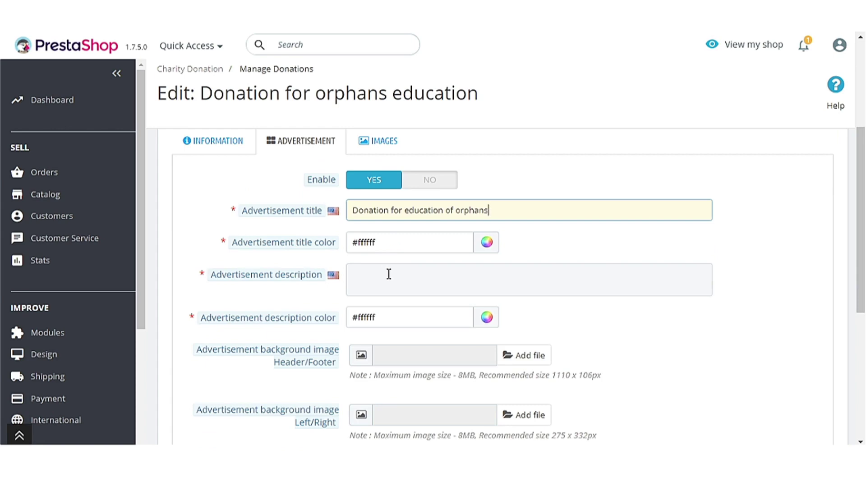
pyautogui.click(724, 343)
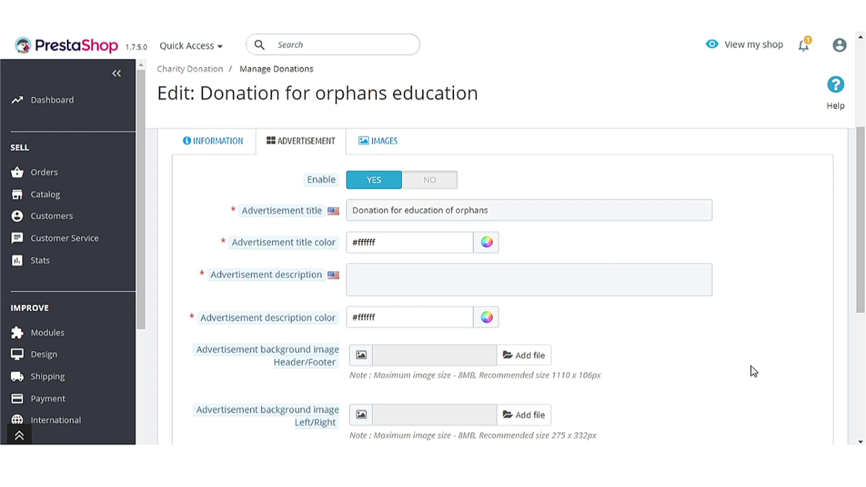
pyautogui.click(453, 284)
pyautogui.write('Orphan children are often found to be doing labor or begging on the road instead of living there childhood and studying. A small contribution from your side can bring back their lost childhood and provide for their education.')
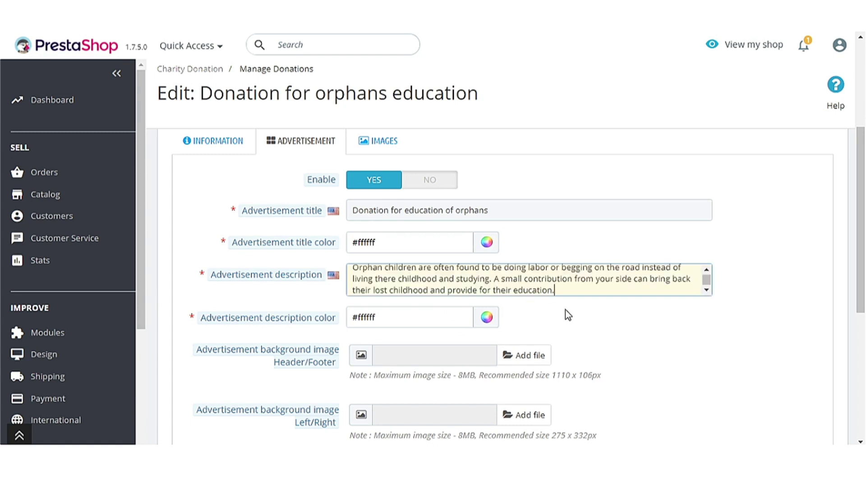
# Step: View the color palette for the advertisement description color and close it without picking a color
pyautogui.scroll(-2, 564, 309)
pyautogui.click(486, 255)
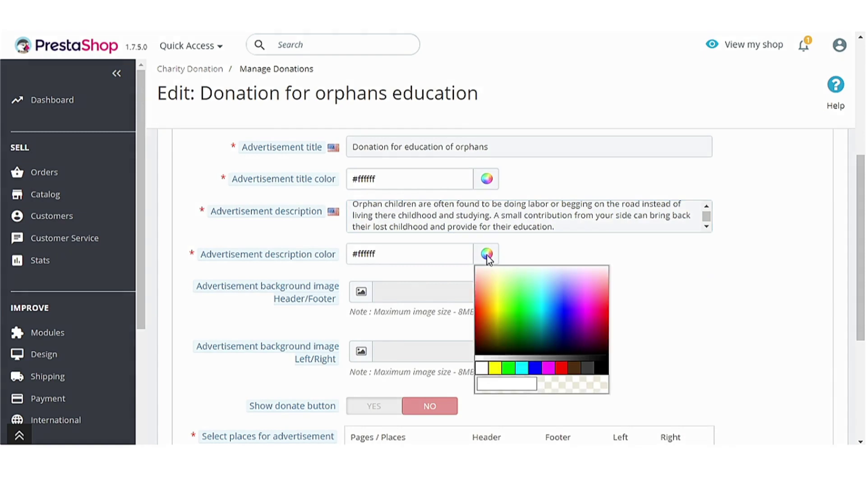
pyautogui.click(713, 271)
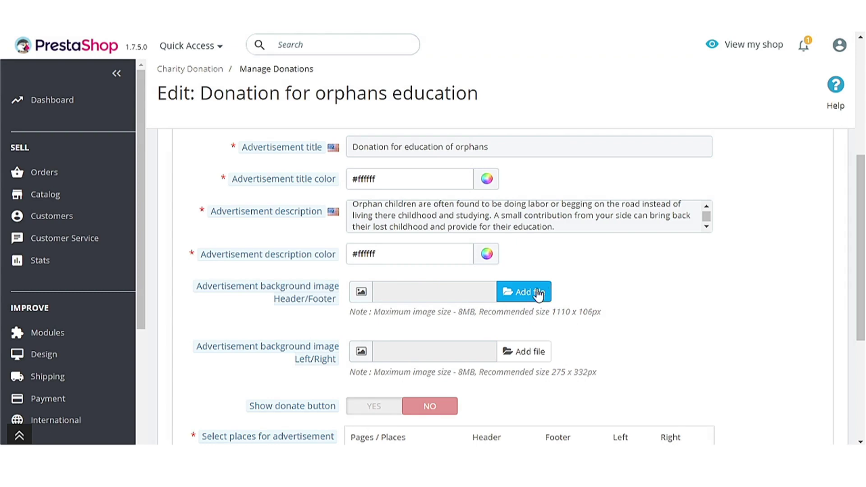
# Step: Add 1-head-foot.jpg as the Header/Footer advertisement background image and 1-left-right.jpg as the Left/Right one
pyautogui.moveTo(270, 311); pyautogui.dragTo(320, 309)
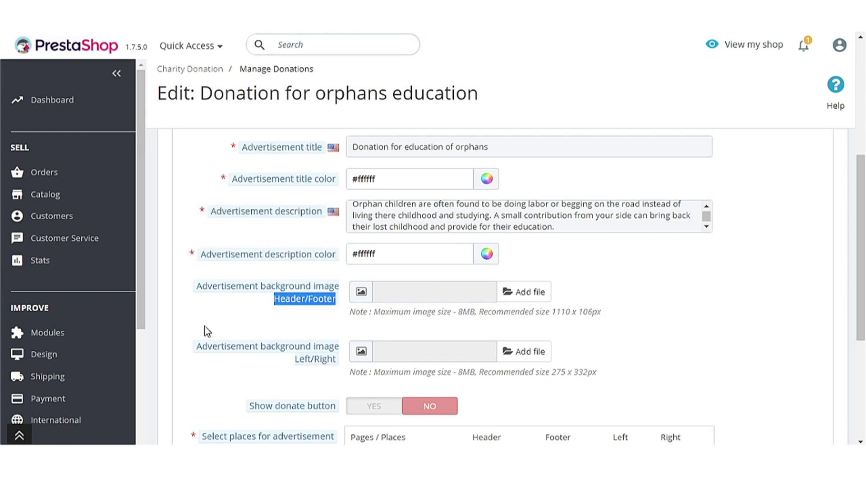
pyautogui.scroll(-2, 205, 327)
pyautogui.moveTo(293, 302); pyautogui.dragTo(342, 306)
pyautogui.click(358, 310)
pyautogui.click(539, 238)
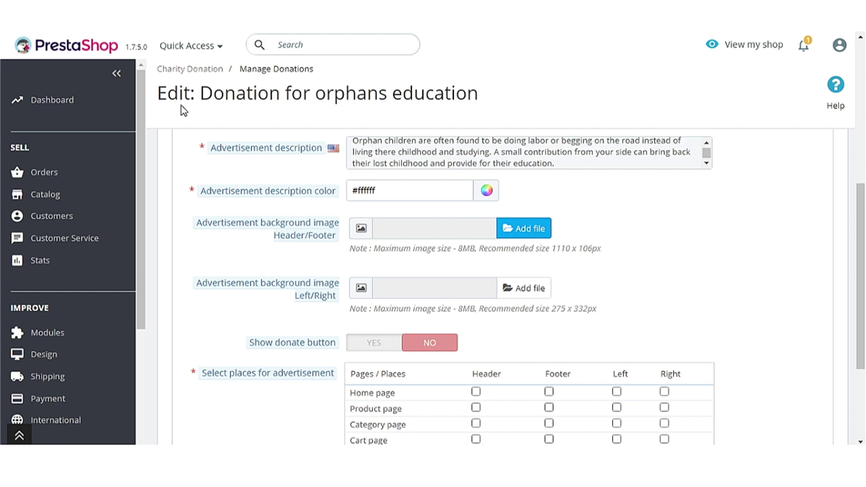
pyautogui.doubleClick(193, 113)
pyautogui.click(535, 292)
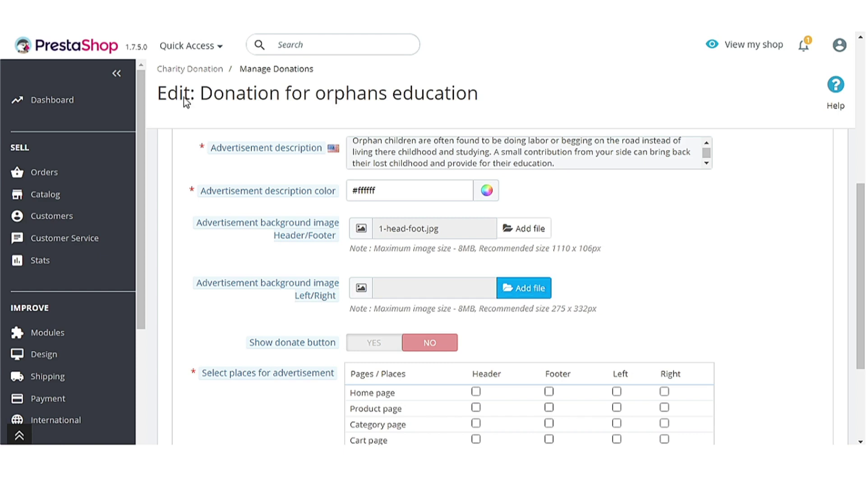
# Step: Show the donate button on the advertisement and set its text to "DONATE"
pyautogui.scroll(-3, 651, 272)
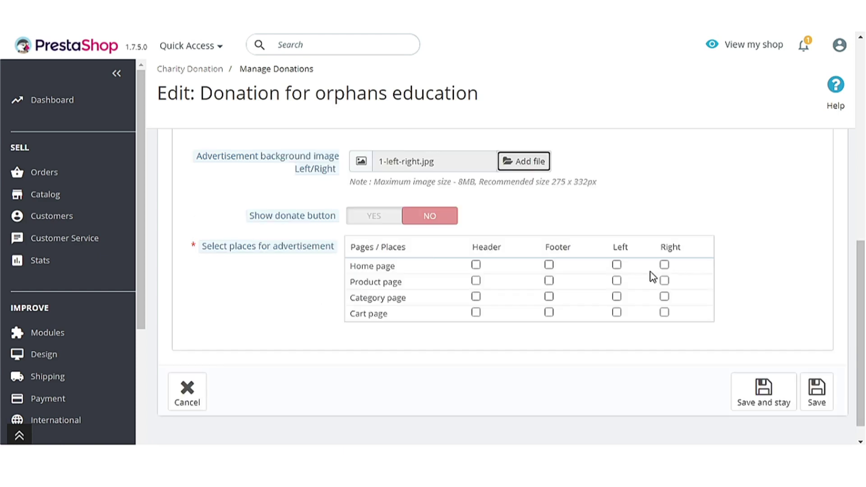
pyautogui.click(374, 217)
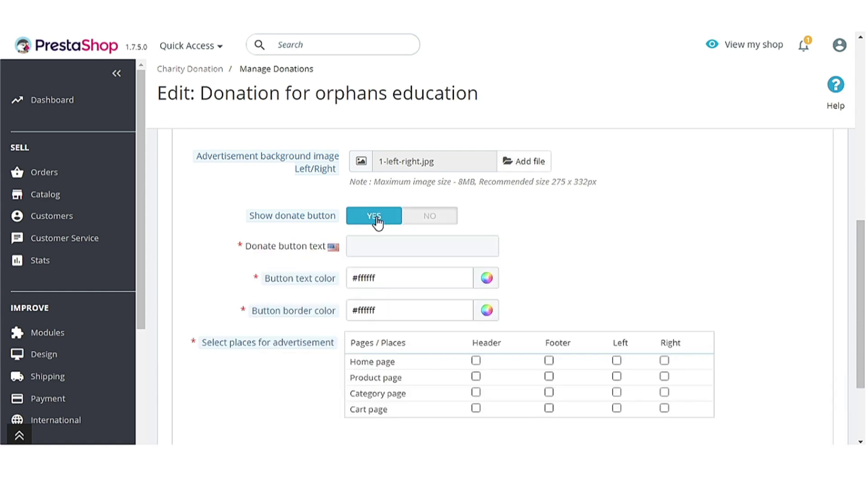
pyautogui.click(420, 217)
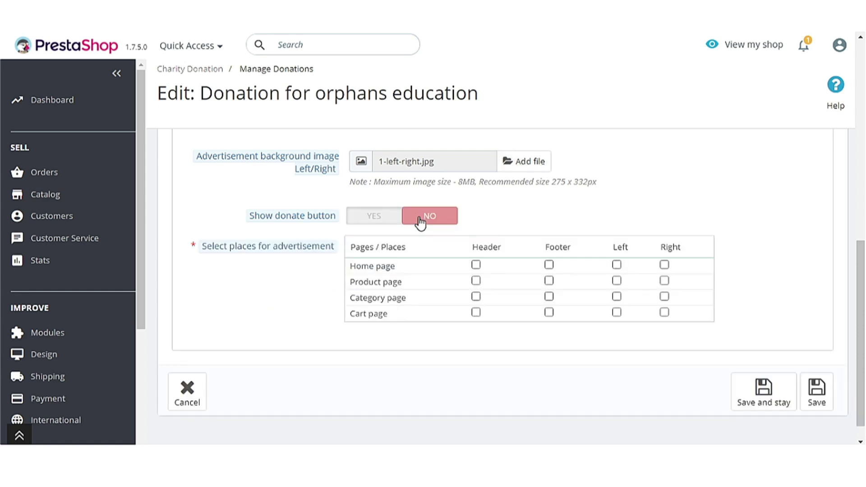
pyautogui.click(374, 216)
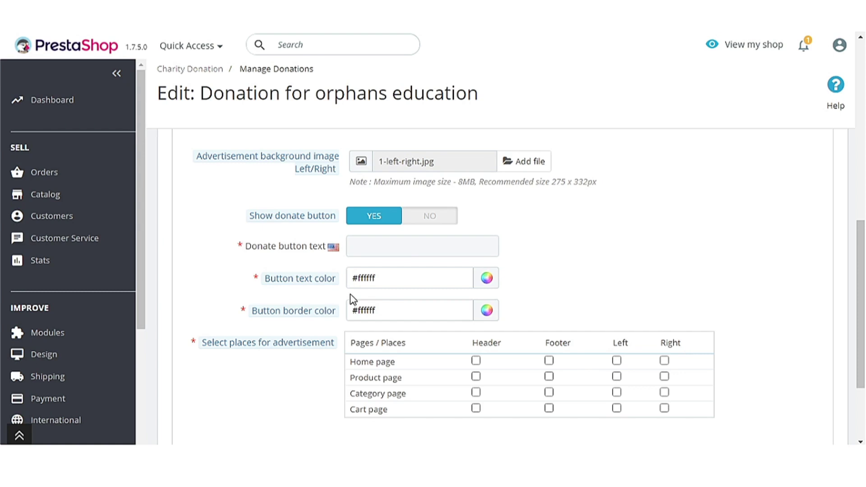
pyautogui.click(412, 251)
pyautogui.write('DONATE')
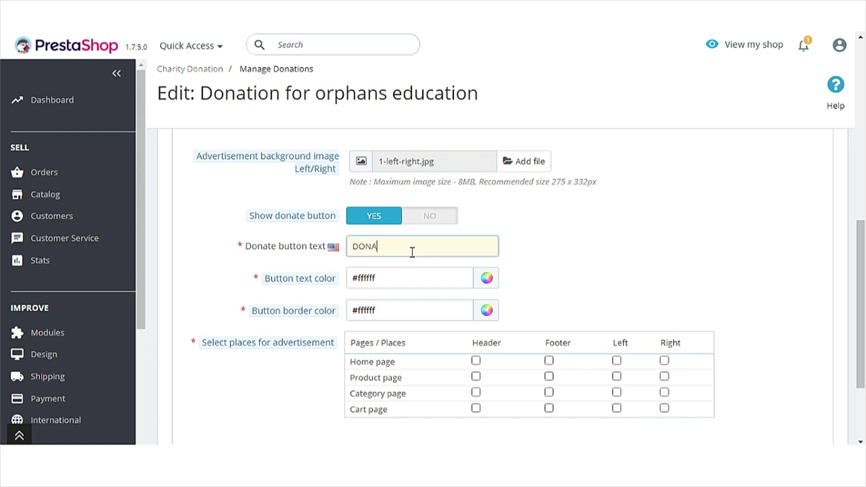
# Step: Place the advertisement in the header of the home and product pages, the left of the category page and the footer of the cart page
pyautogui.scroll(-2, 411, 251)
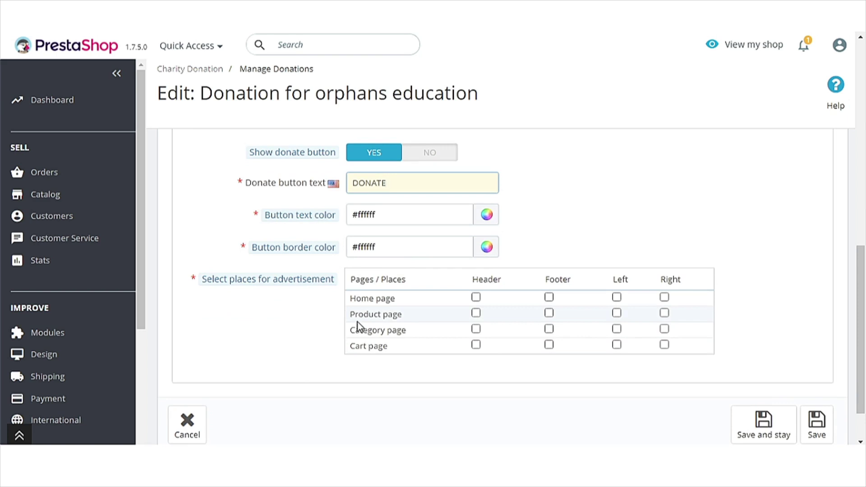
pyautogui.click(476, 297)
pyautogui.click(476, 313)
pyautogui.click(550, 345)
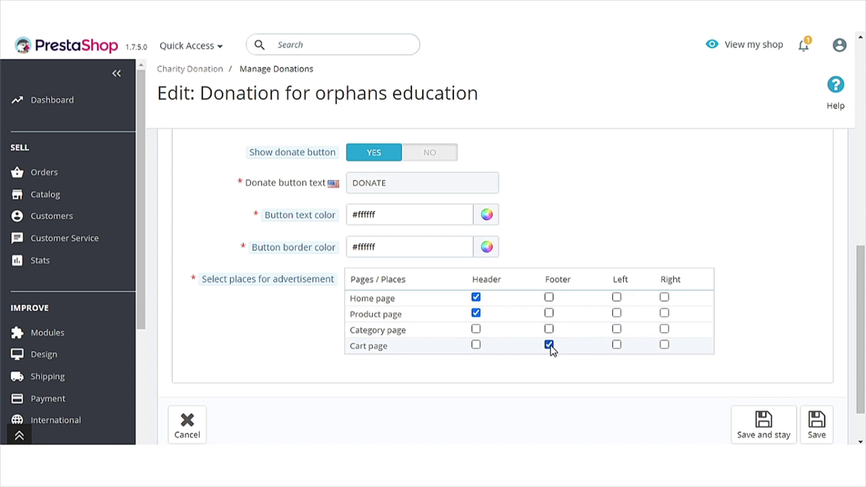
pyautogui.click(617, 329)
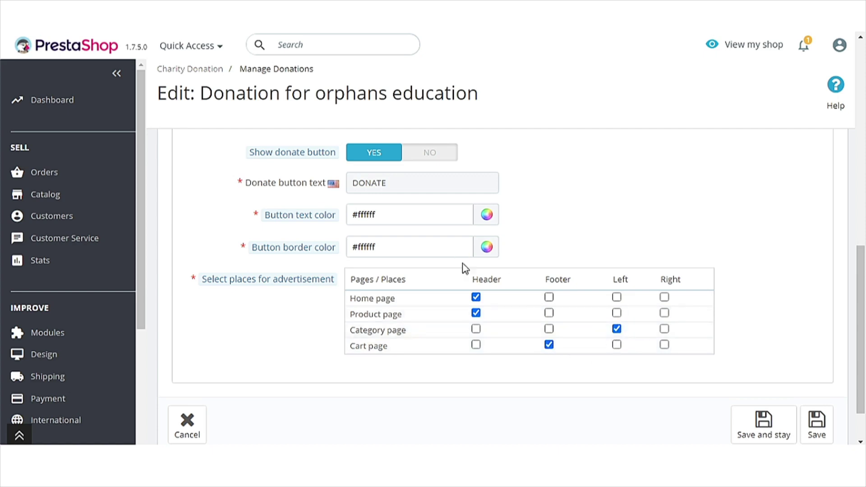
# Step: Review the advertisement settings and save them while staying on the donation's page
pyautogui.scroll(11, 657, 302)
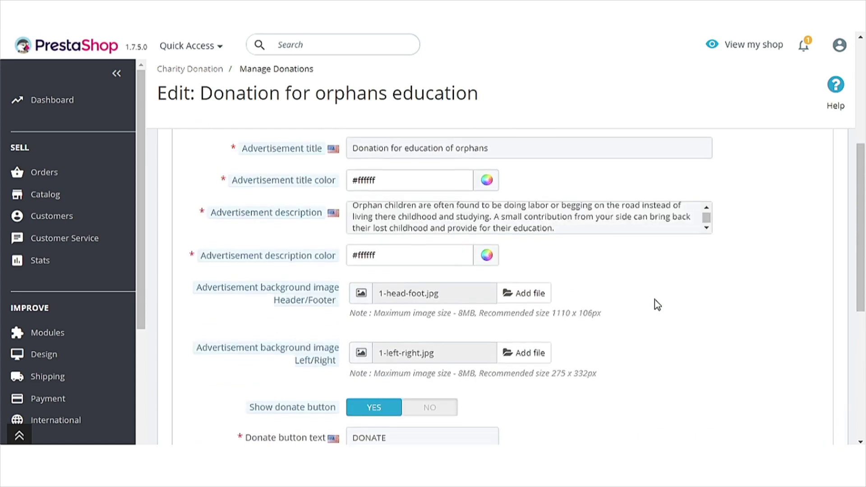
pyautogui.scroll(-12, 657, 305)
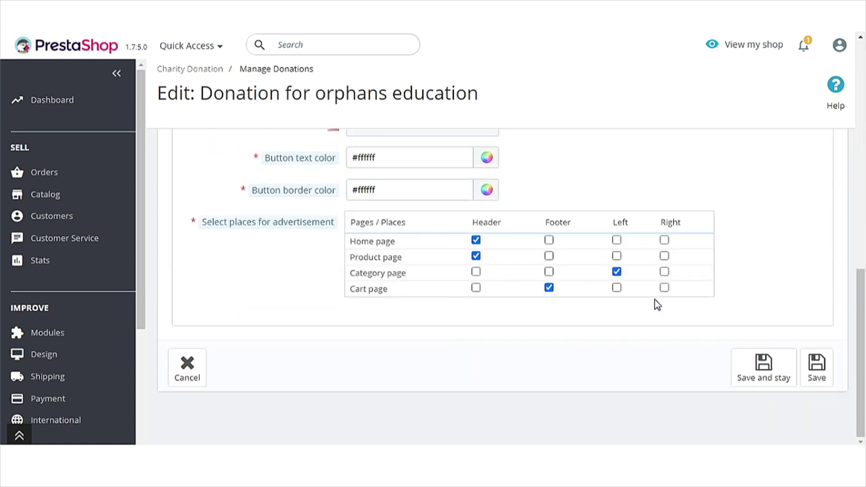
pyautogui.click(749, 373)
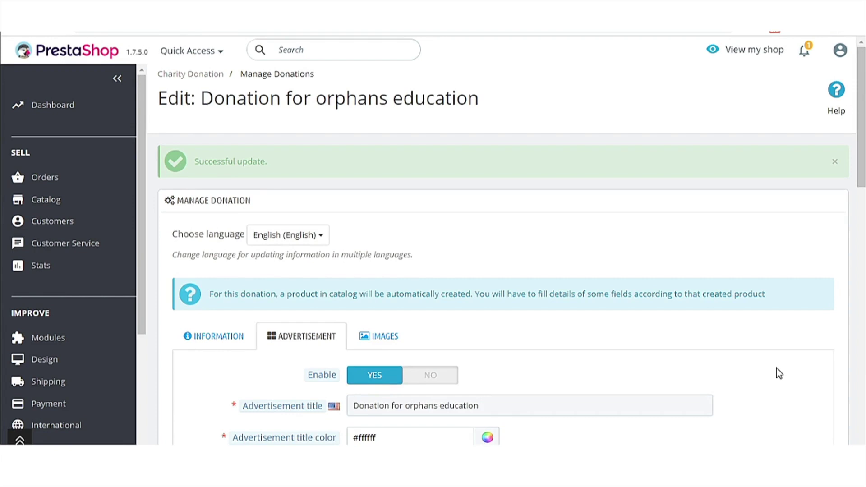
# Step: Upload donation campaign.jpg as the donation's product image and save while staying on the donation's page
pyautogui.click(388, 336)
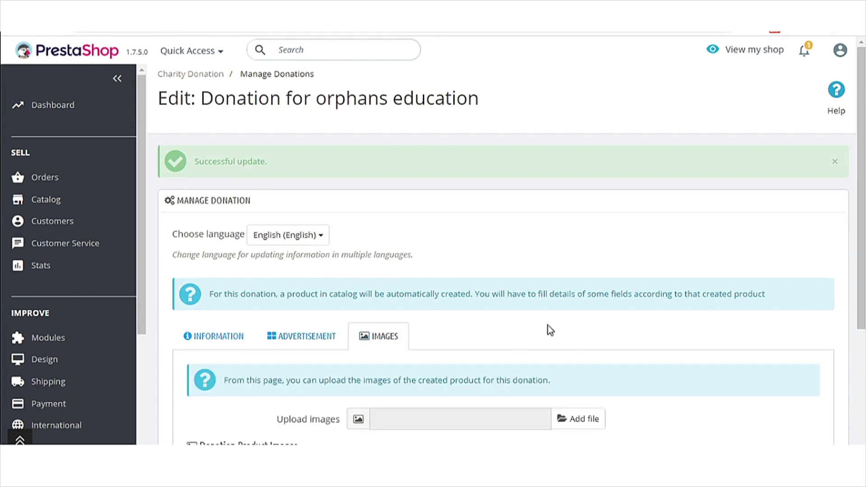
pyautogui.scroll(-4, 547, 325)
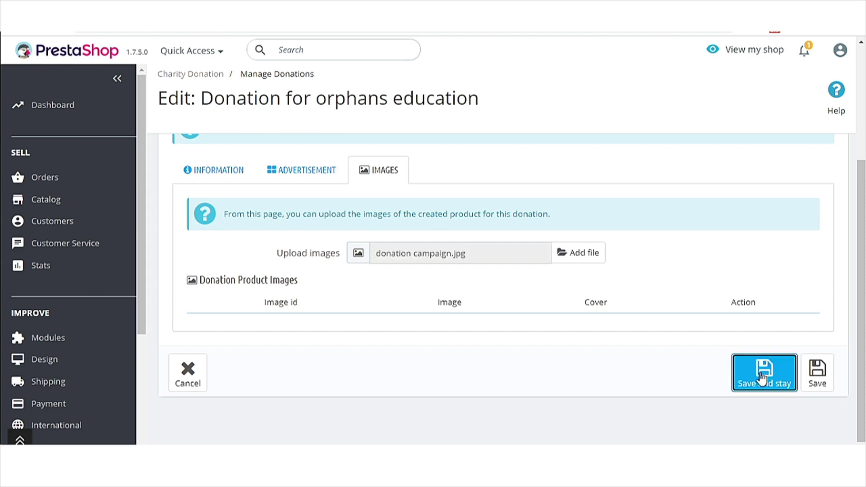
pyautogui.click(774, 378)
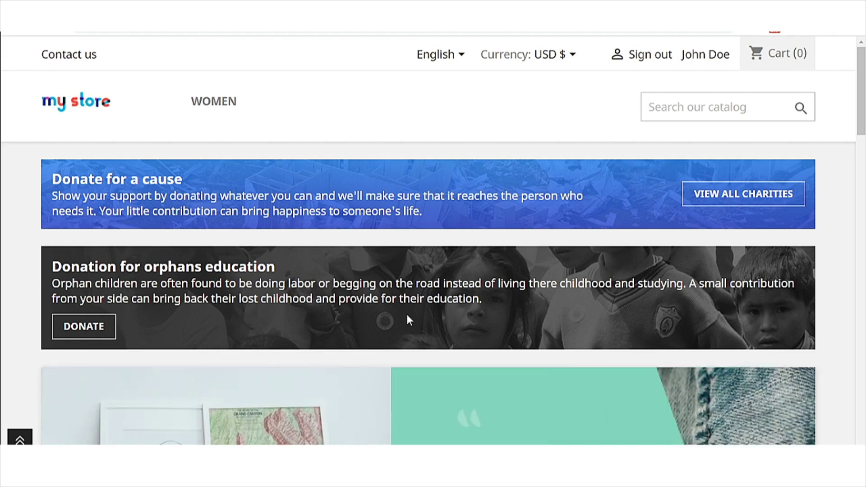
# Step: Switch to the storefront, open the orphans' education donation from its home page advertisement and examine the product page
pyautogui.click(96, 329)
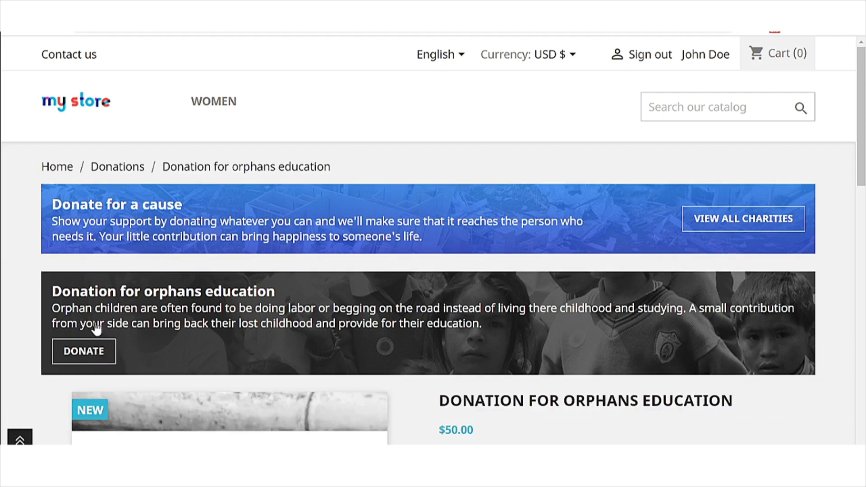
pyautogui.scroll(-4, 96, 322)
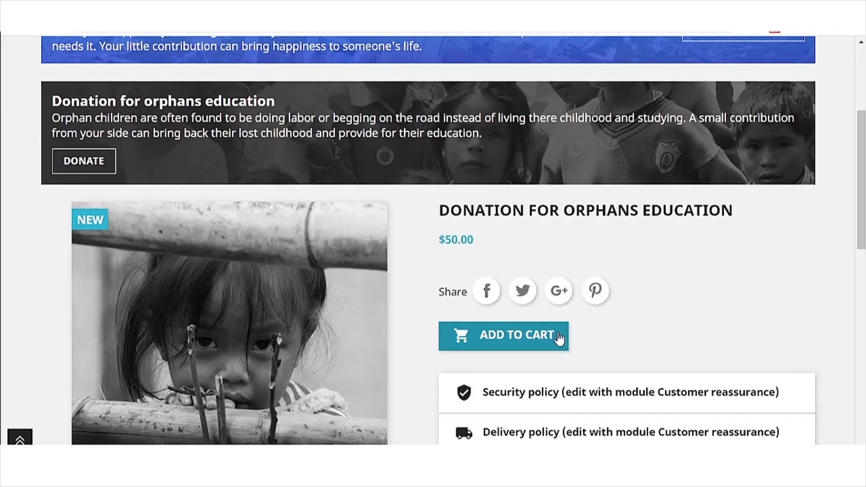
pyautogui.scroll(-3, 586, 343)
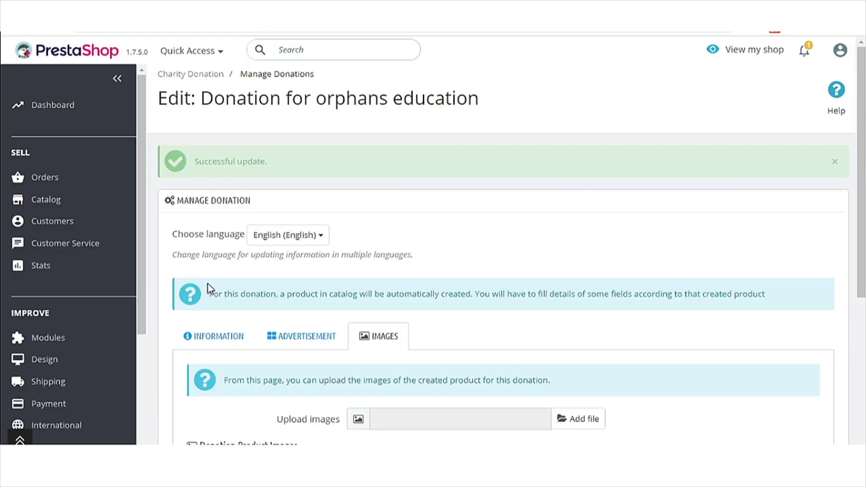
# Step: Compare the fixed price in the donation's back-office information with the price shown on its storefront product page
pyautogui.click(211, 337)
pyautogui.scroll(-5, 701, 314)
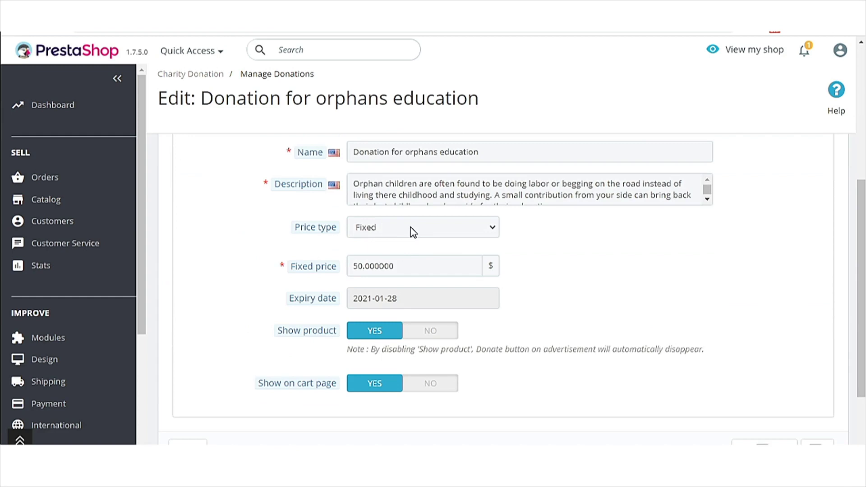
pyautogui.moveTo(405, 267); pyautogui.dragTo(346, 271)
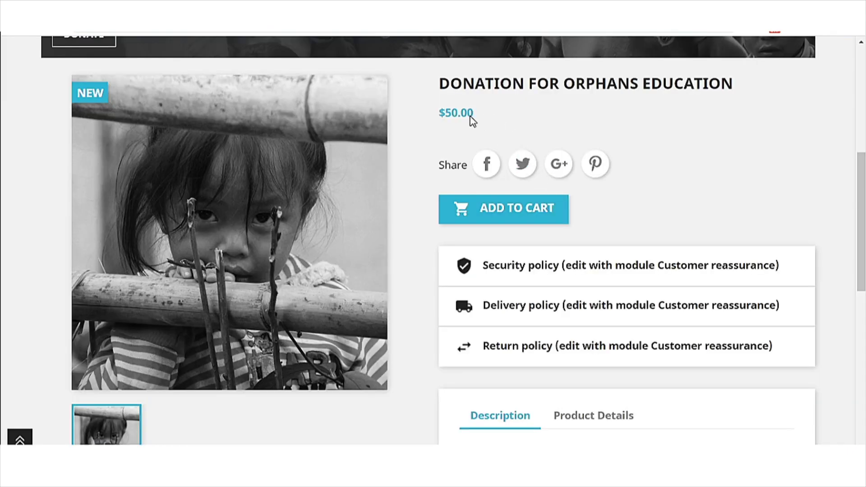
pyautogui.moveTo(474, 117); pyautogui.dragTo(432, 119)
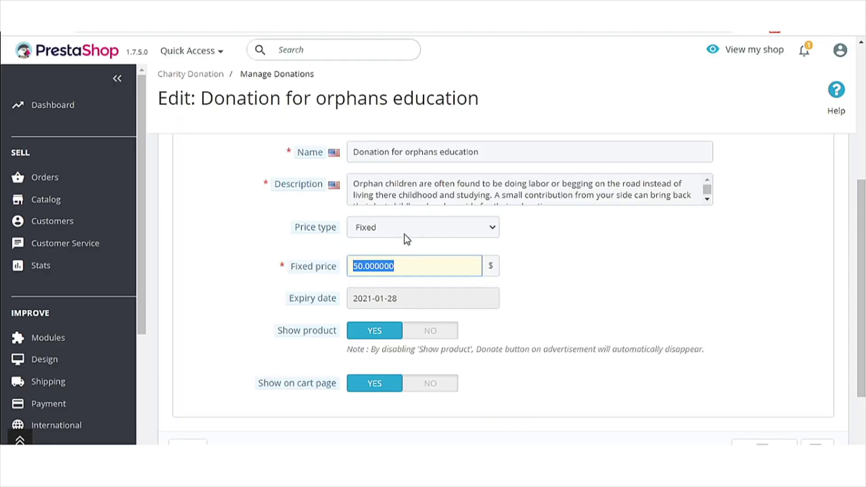
# Step: Set the donation's price type to By customer with a minimum price of $30, and save while staying on its page
pyautogui.click(427, 225)
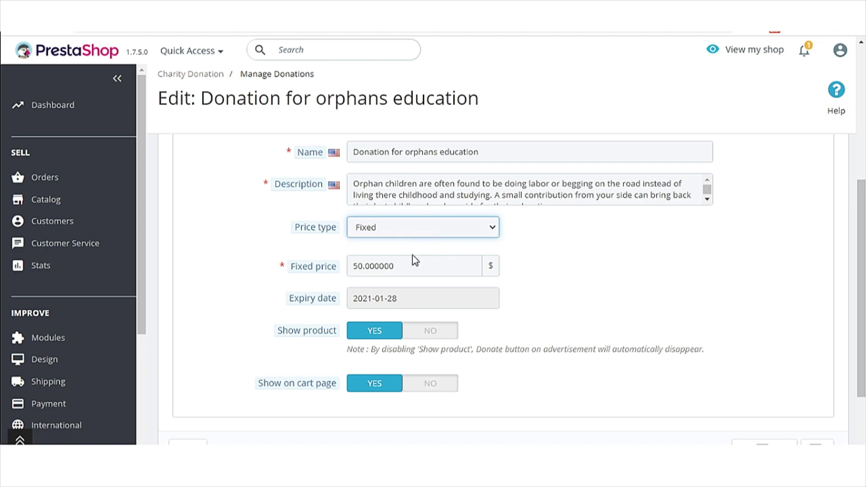
pyautogui.click(416, 256)
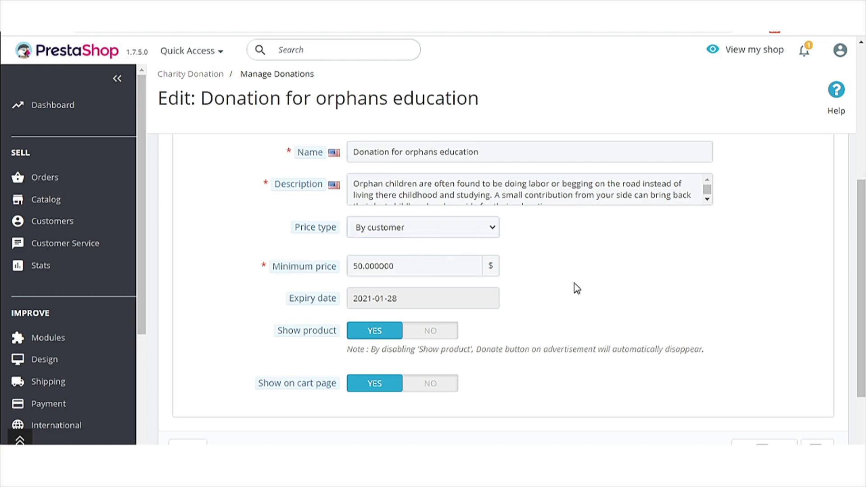
pyautogui.moveTo(423, 267); pyautogui.dragTo(355, 261)
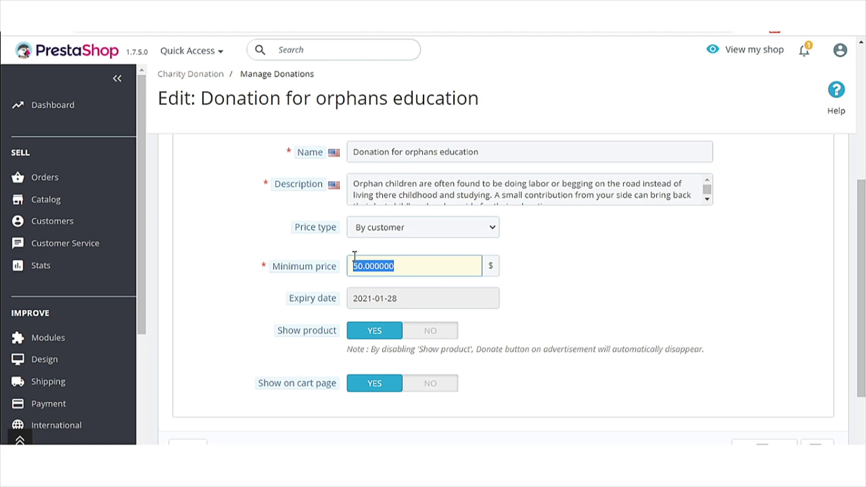
pyautogui.write('30')
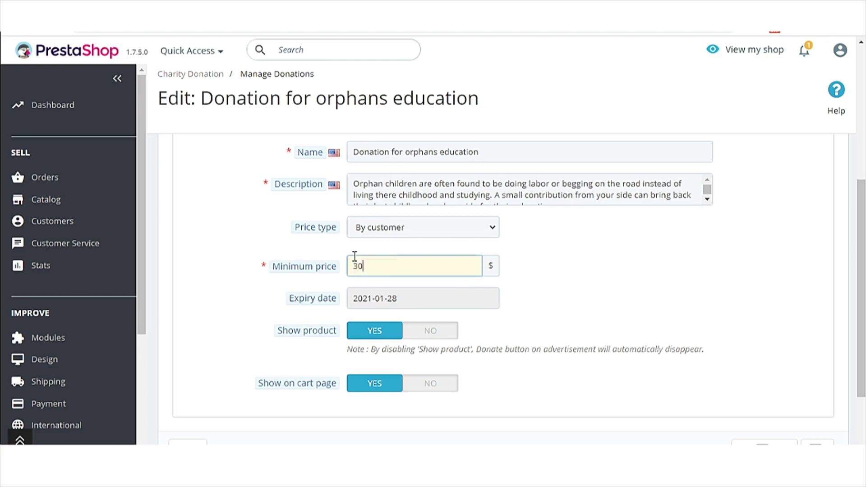
pyautogui.scroll(-2, 527, 280)
pyautogui.click(761, 369)
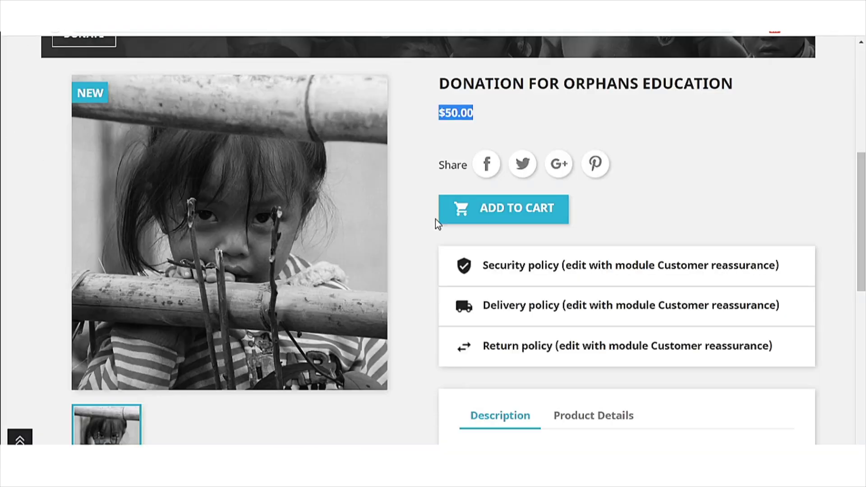
# Step: Reload the donation's storefront product page, set the donation amount to $40 and add it to the cart
pyautogui.press('F5')
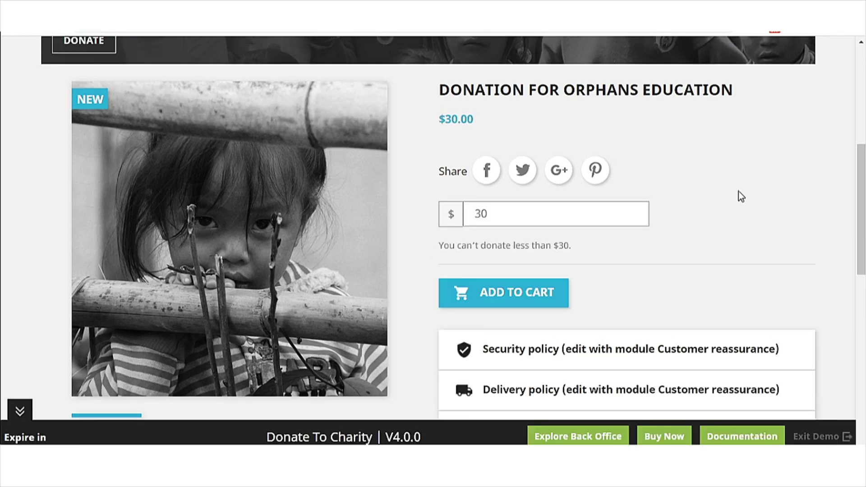
pyautogui.click(500, 213)
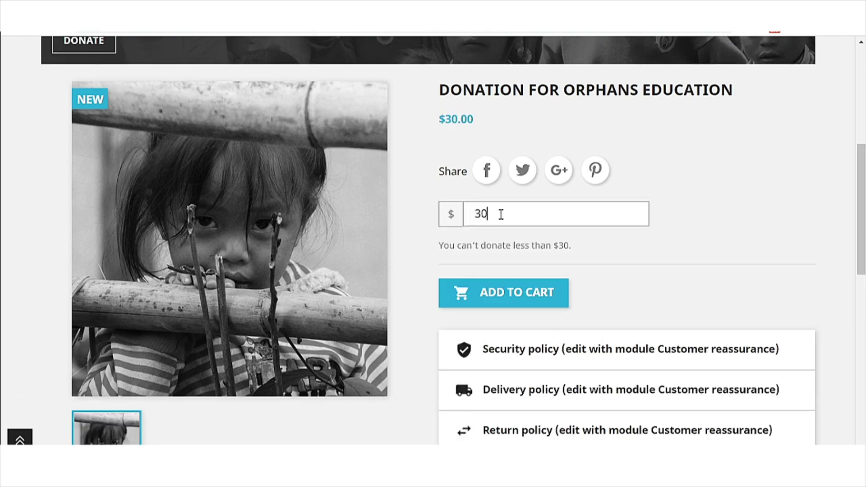
pyautogui.write('40')
pyautogui.click(490, 295)
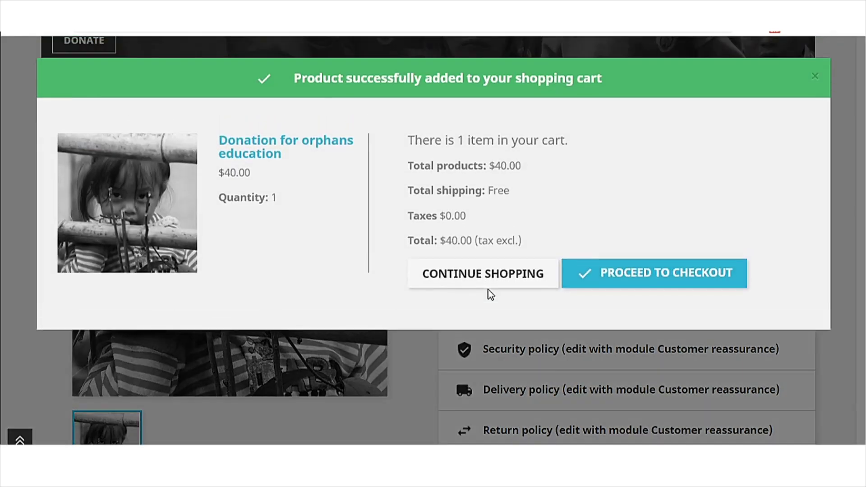
# Step: Continue to the shopping cart page and review its Donations and Charity section and advertisements
pyautogui.click(591, 274)
pyautogui.scroll(-4, 817, 372)
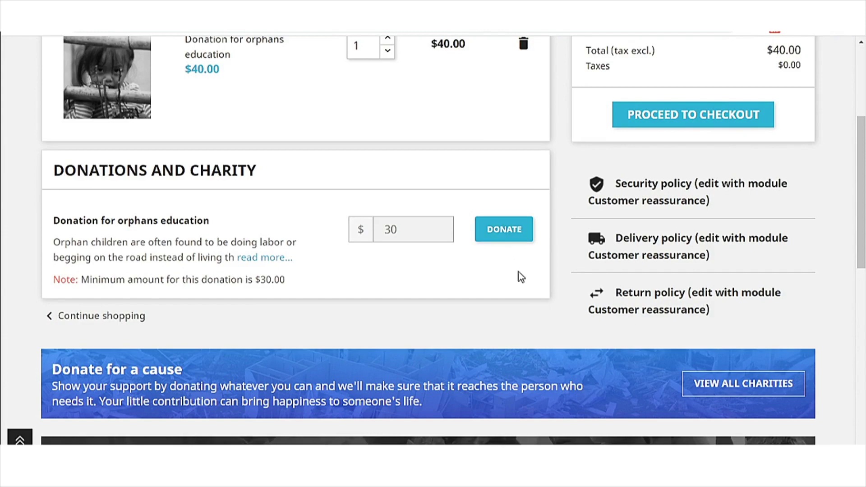
pyautogui.scroll(4, 518, 275)
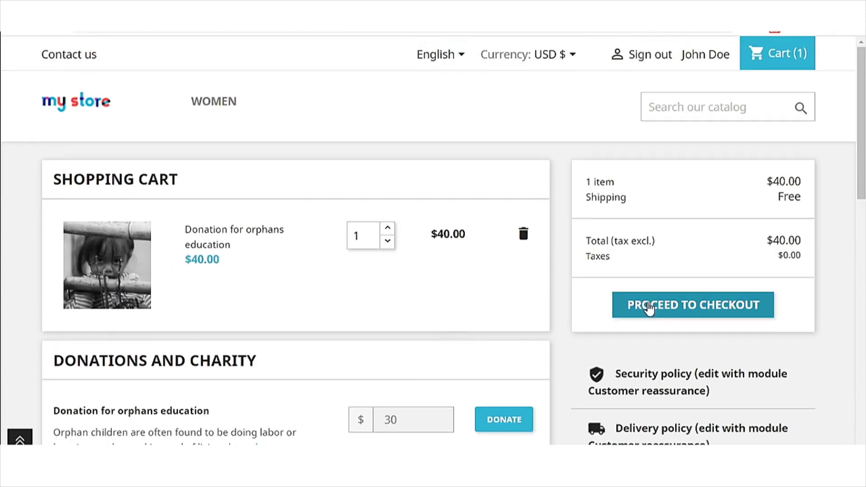
# Step: Proceed to checkout from the cart and continue with the preselected "My address" as the invoice address
pyautogui.click(680, 319)
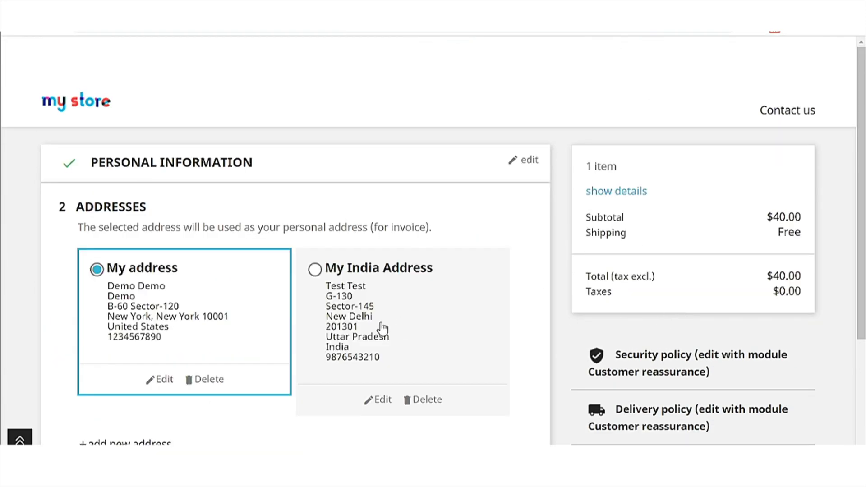
pyautogui.scroll(-3, 381, 327)
pyautogui.click(472, 330)
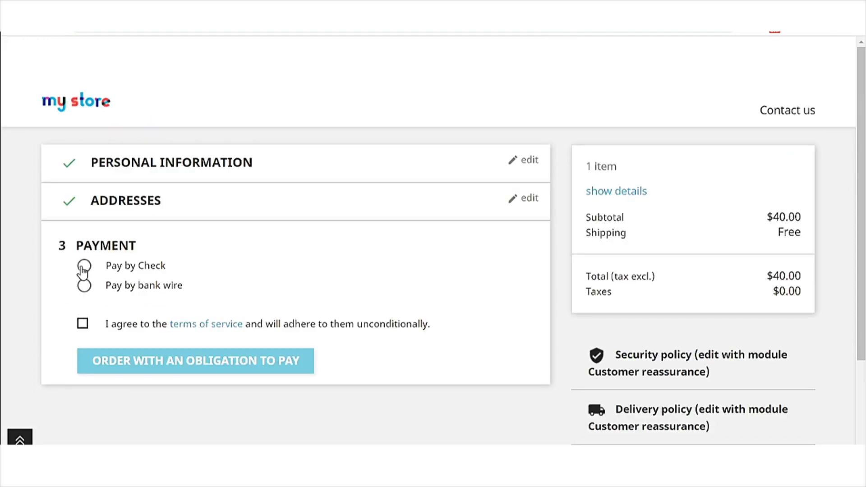
# Step: Choose Pay by Check, agree to the terms of service and place the donation order
pyautogui.click(84, 268)
pyautogui.scroll(-3, 104, 350)
pyautogui.click(83, 340)
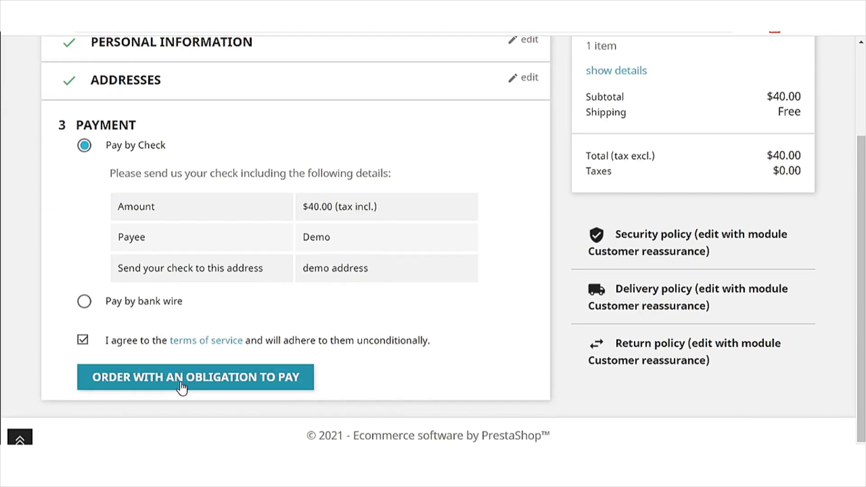
pyautogui.click(206, 380)
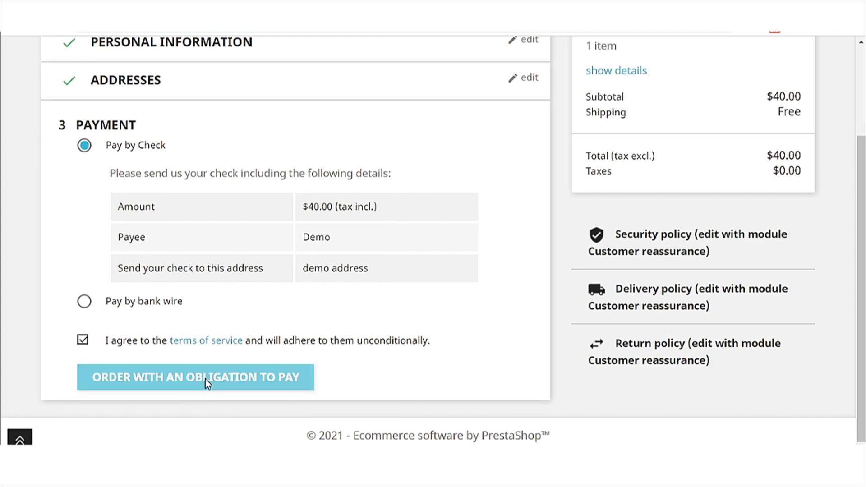